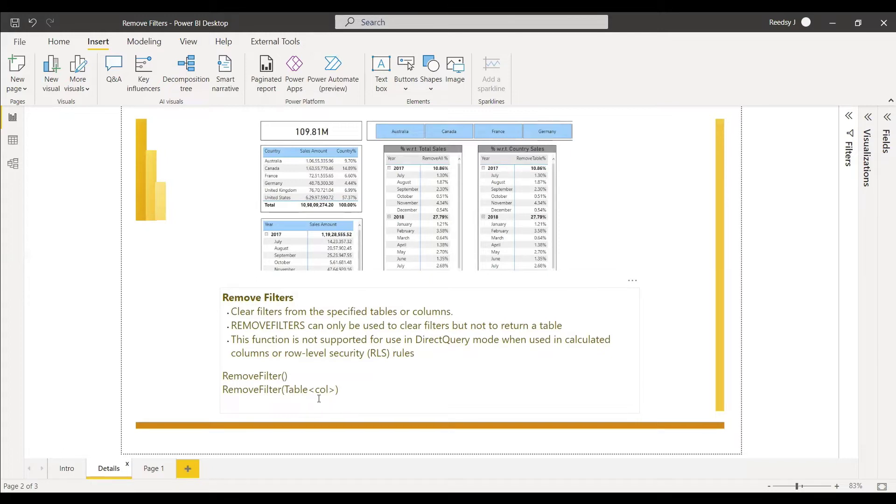
# Open Page 1 of the report and expand the All Measures table in the field list
pyautogui.click(158, 468)
pyautogui.click(883, 155)
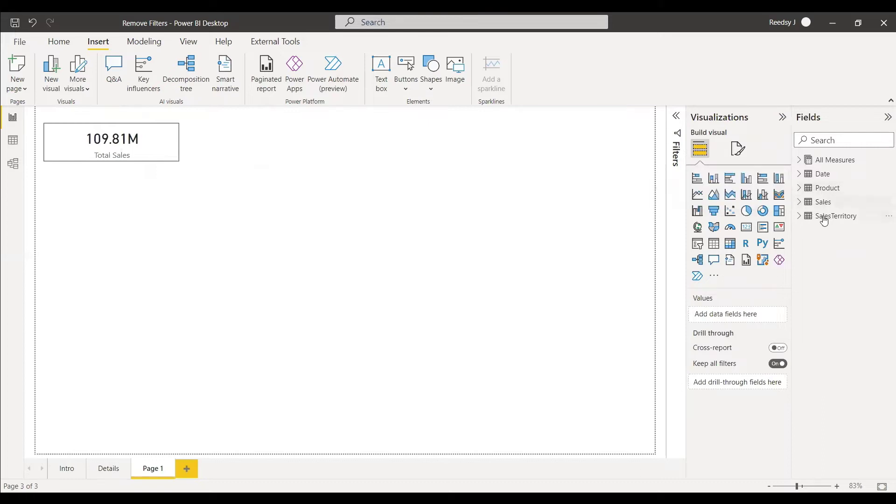
pyautogui.click(800, 161)
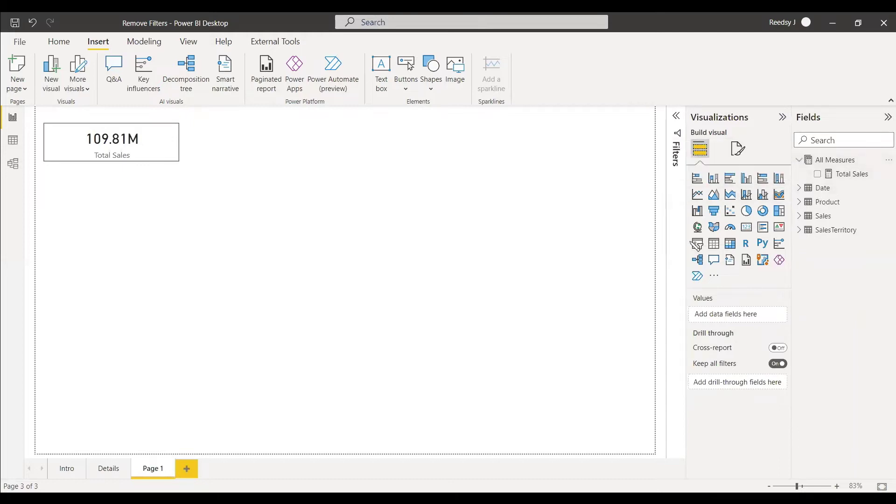
pyautogui.press('Down')
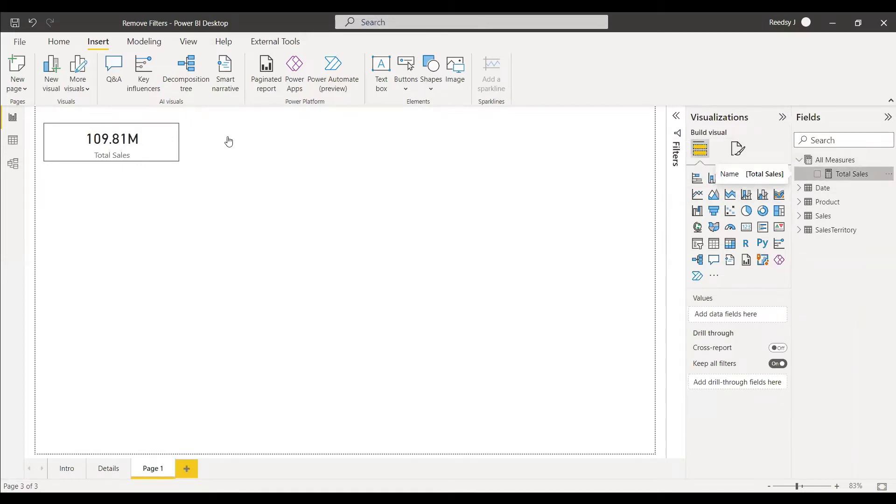
pyautogui.click(296, 230)
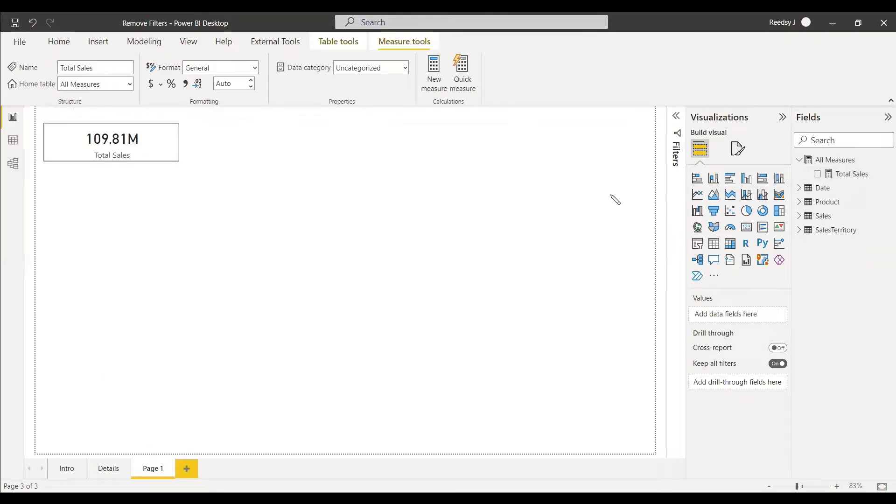
# Add a slicer on the Country field from the SalesTerritory table
pyautogui.click(697, 244)
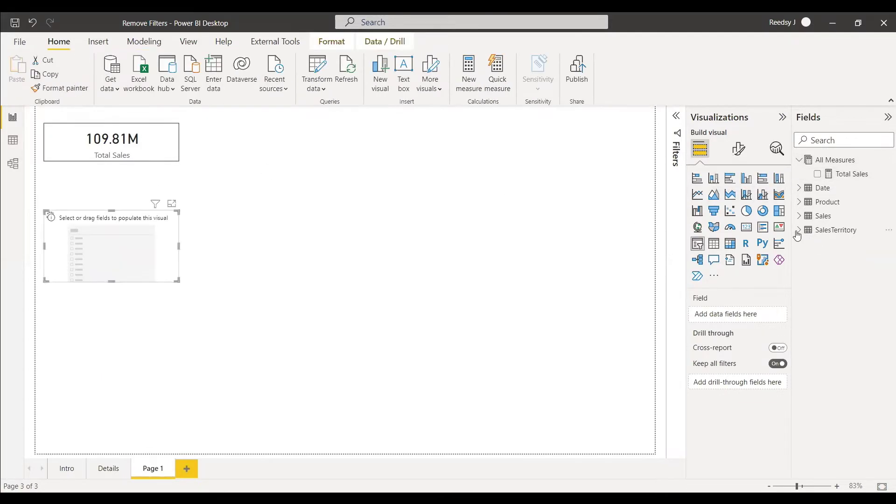
pyautogui.click(799, 229)
pyautogui.click(817, 244)
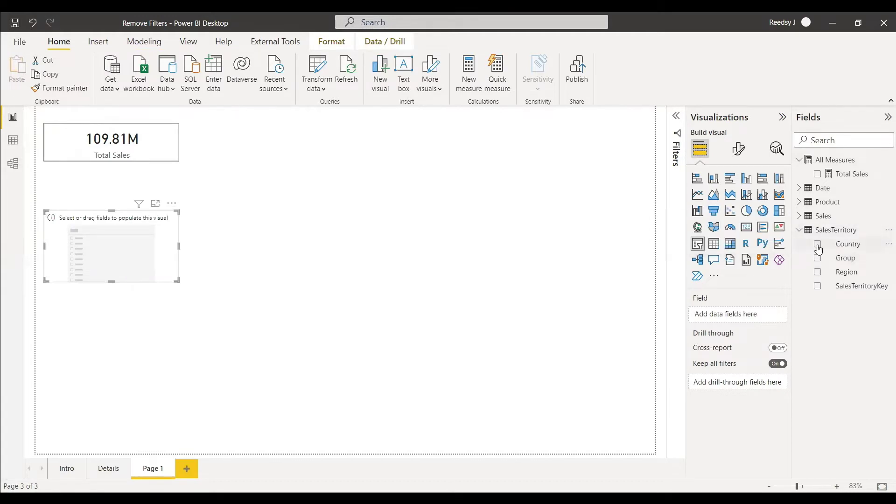
# Set the country slicer to horizontal orientation and place it beside the Total Sales card
pyautogui.click(738, 149)
pyautogui.click(737, 230)
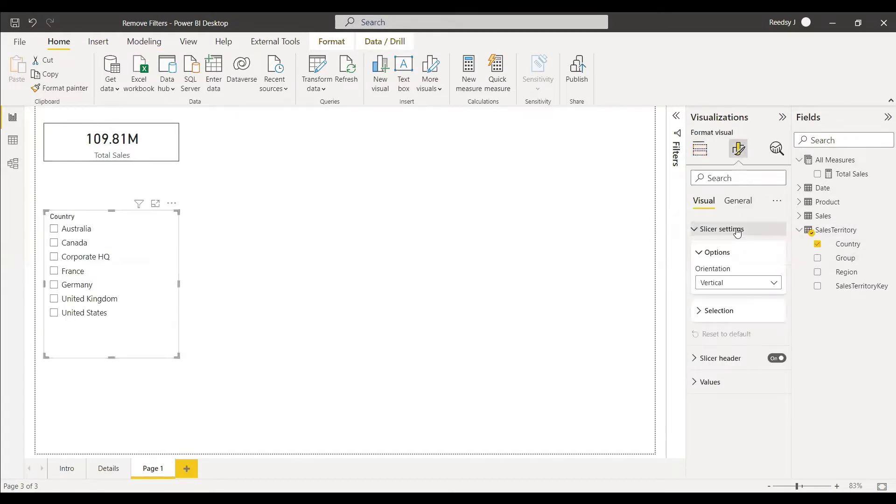
pyautogui.click(738, 282)
pyautogui.click(714, 310)
pyautogui.moveTo(130, 220); pyautogui.dragTo(288, 142)
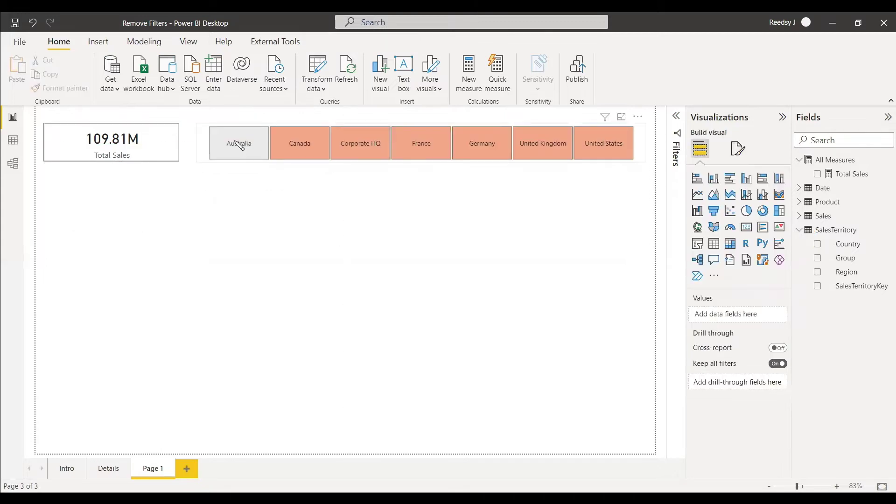
# Test the slicer's effect on the Total Sales card with Australia and Canada, and clear the selection
pyautogui.click(239, 146)
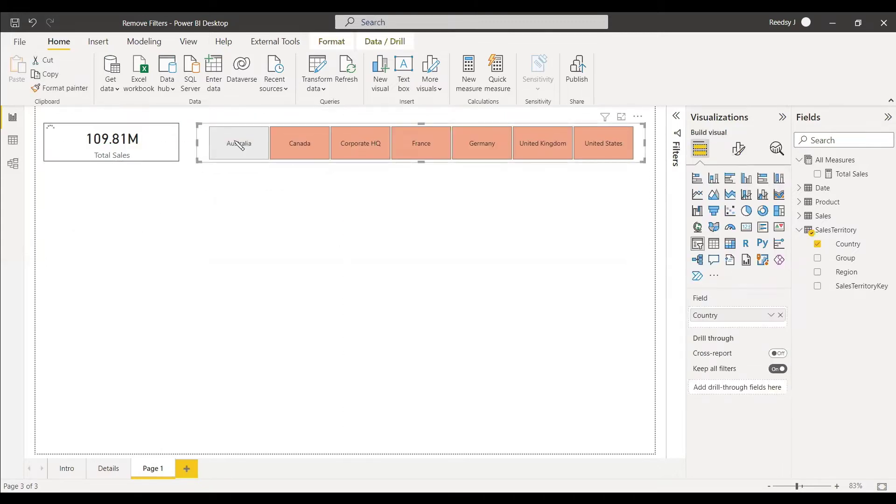
pyautogui.click(239, 146)
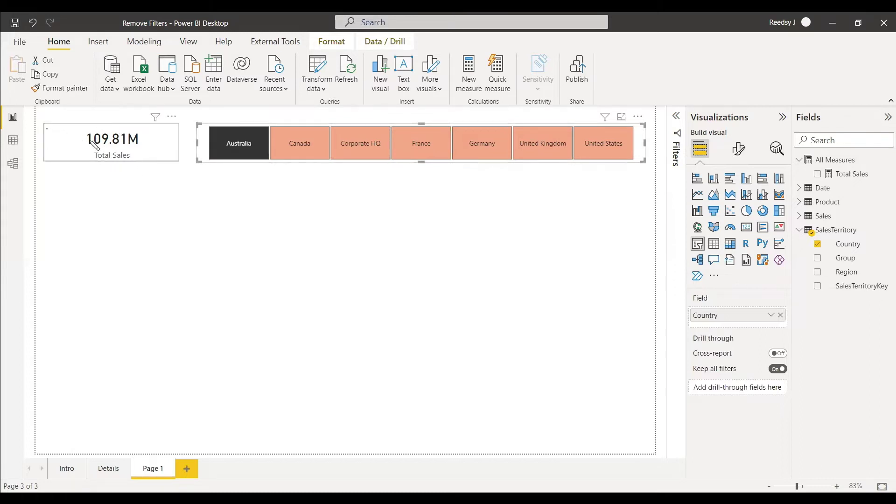
pyautogui.click(243, 152)
pyautogui.click(243, 151)
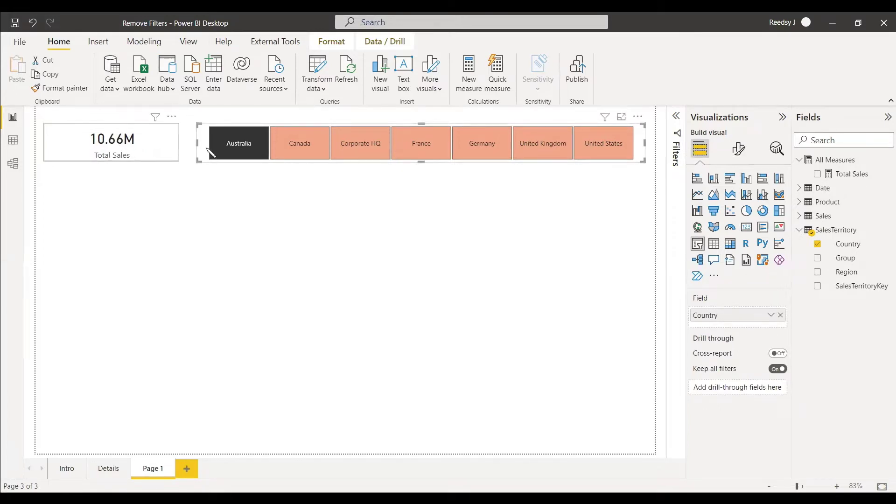
pyautogui.click(293, 153)
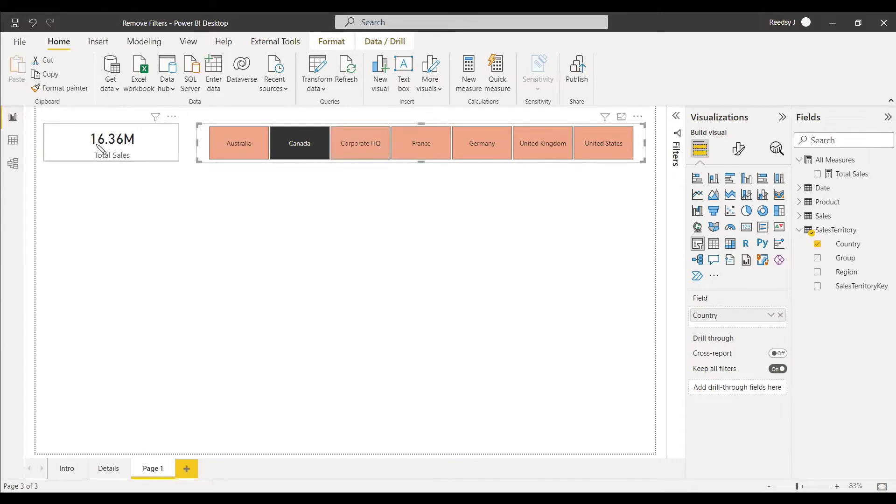
pyautogui.click(316, 148)
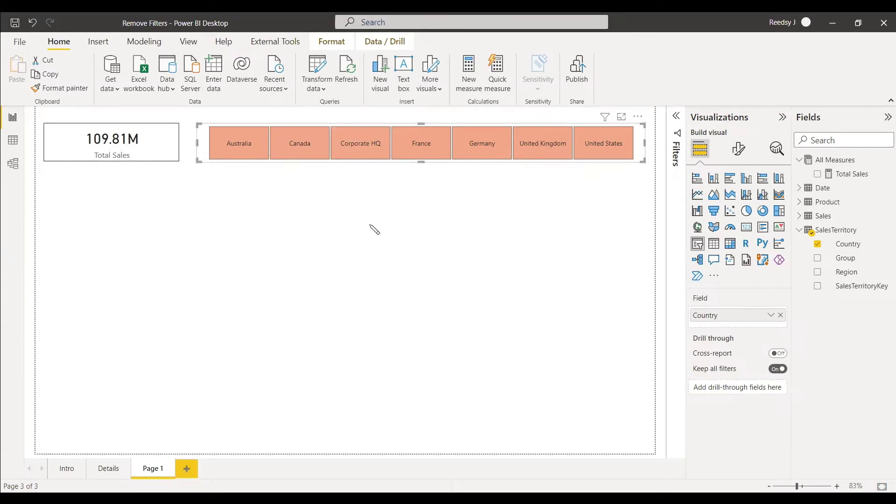
# Add a table below the card showing Year and Month from Full Date together with Total Sales
pyautogui.click(374, 229)
pyautogui.click(714, 244)
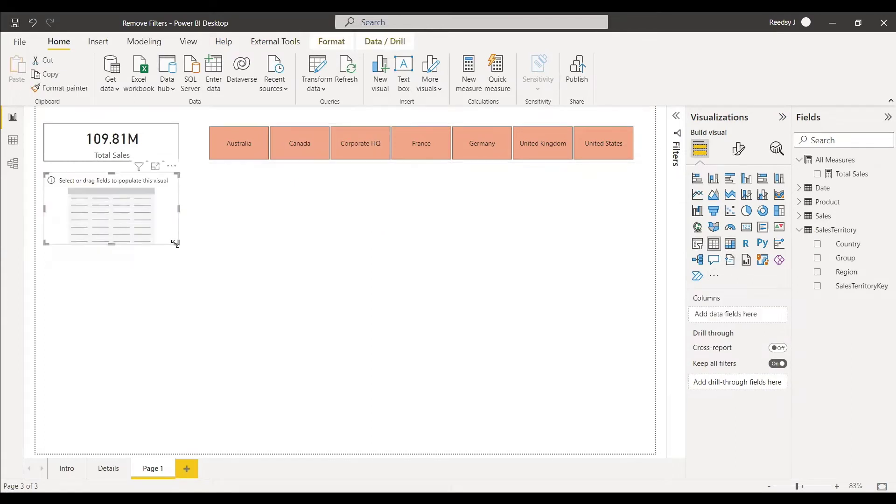
pyautogui.moveTo(175, 243); pyautogui.dragTo(186, 383)
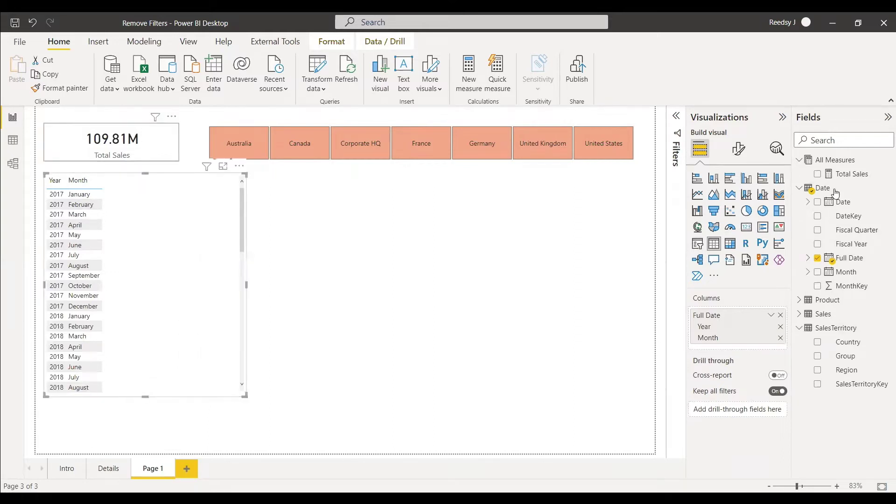
pyautogui.moveTo(840, 174); pyautogui.dragTo(720, 353)
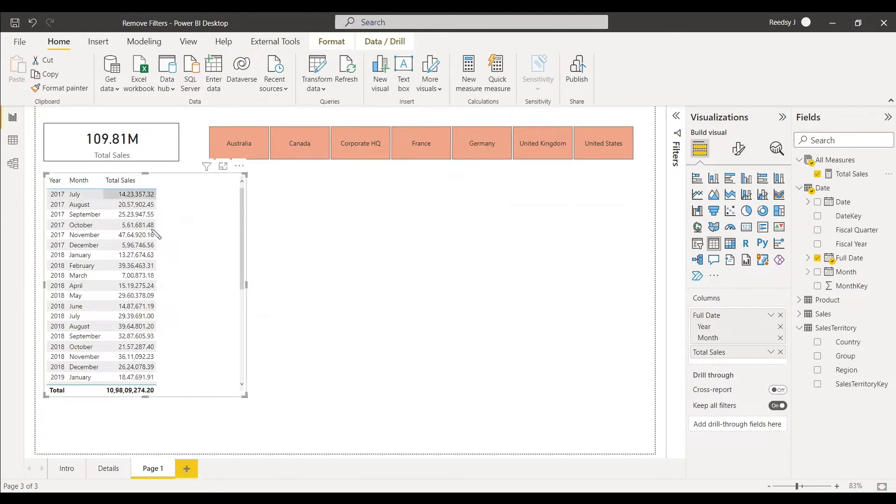
# Check the monthly sales table with a temporary Canada filter and enlarge the table
pyautogui.click(140, 205)
pyautogui.click(107, 205)
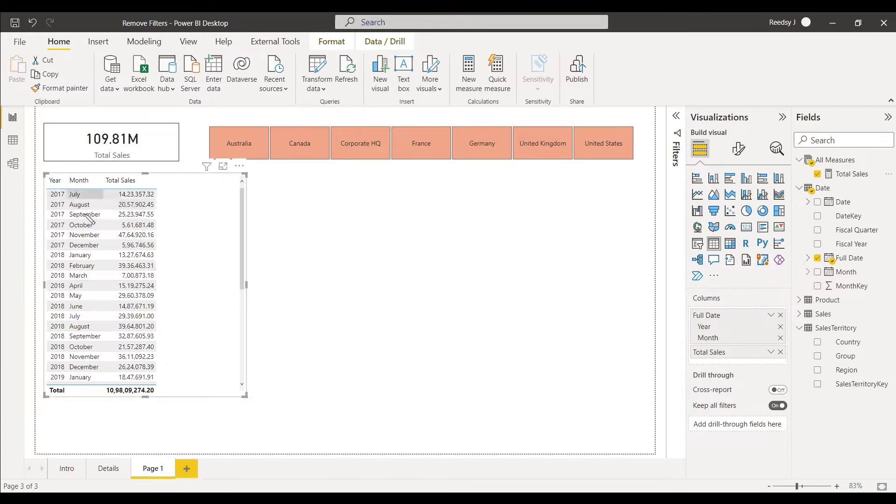
pyautogui.click(307, 151)
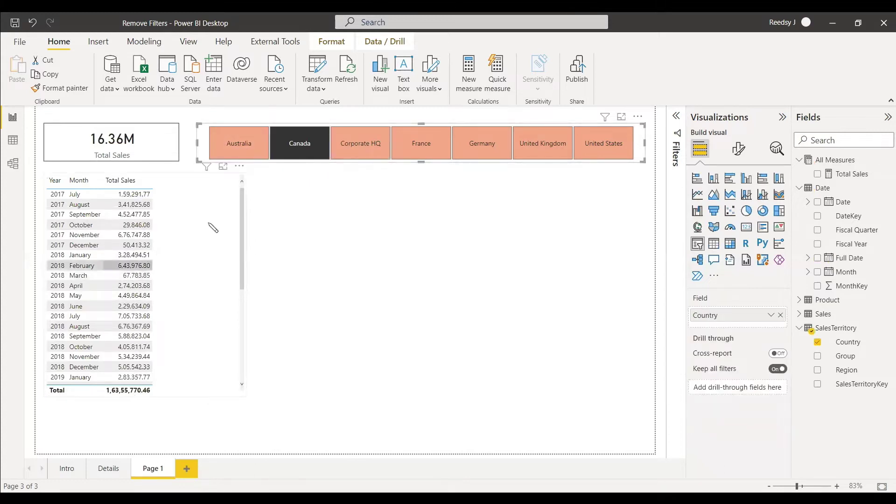
pyautogui.click(293, 153)
pyautogui.moveTo(243, 447); pyautogui.dragTo(275, 446)
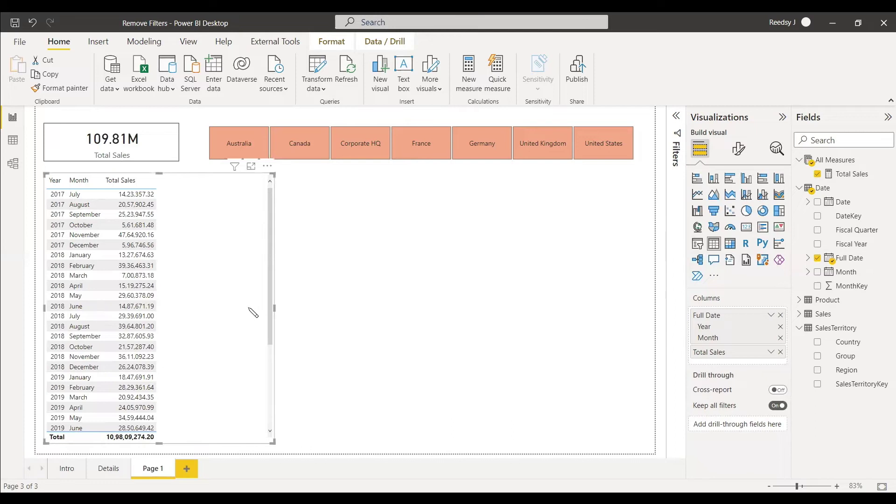
# Create a new measure Sales ALL in All Measures, starting its formula with CALCULATE([Total Sales]
pyautogui.rightClick(838, 162)
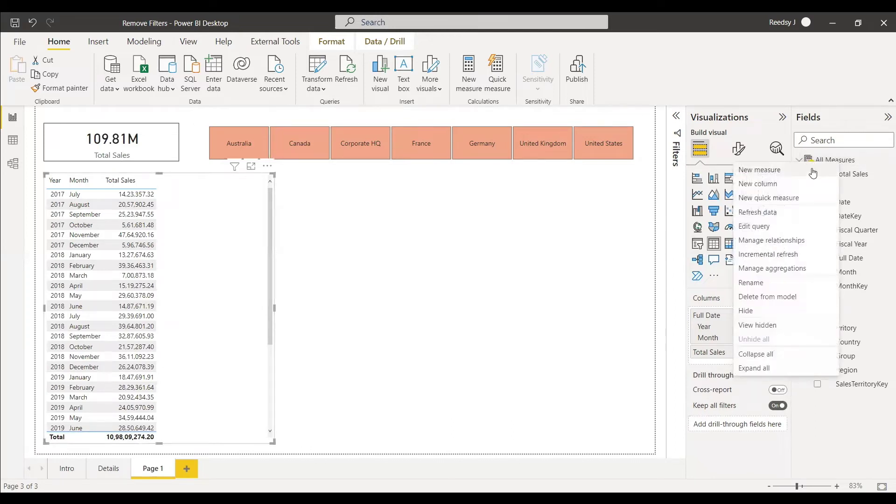
pyautogui.click(812, 171)
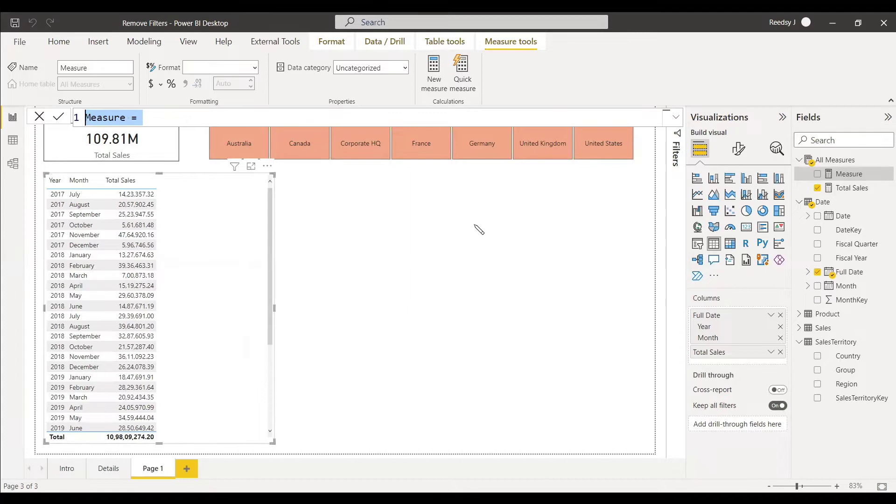
pyautogui.write('Sales ALL = ')
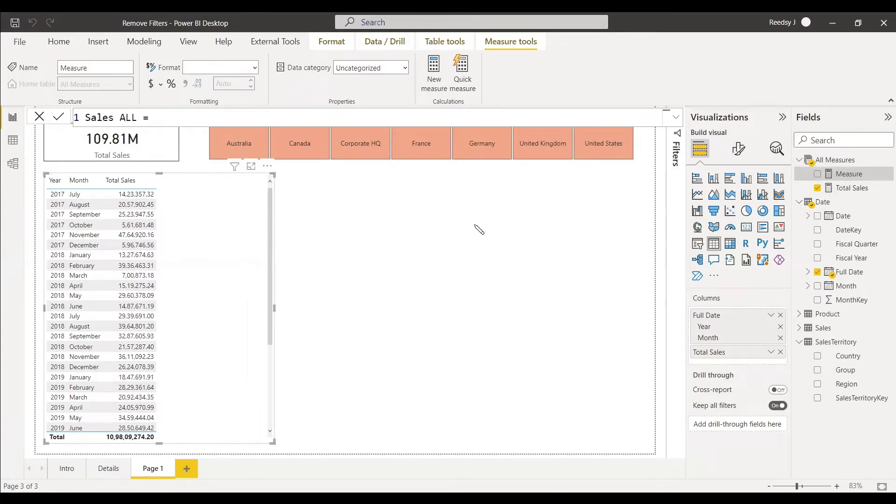
pyautogui.write('cal')
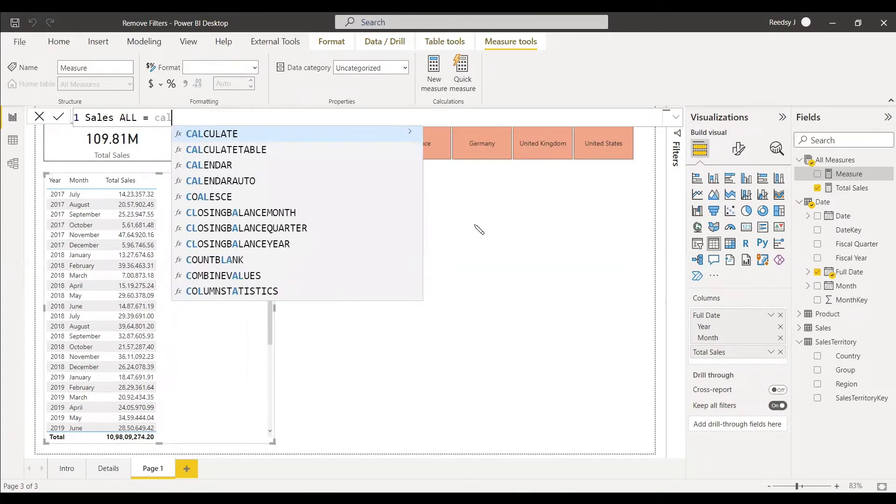
pyautogui.press('Tab')
pyautogui.write('tot')
pyautogui.press('Down')
pyautogui.press('Down')
pyautogui.press('Down')
pyautogui.press('Tab')
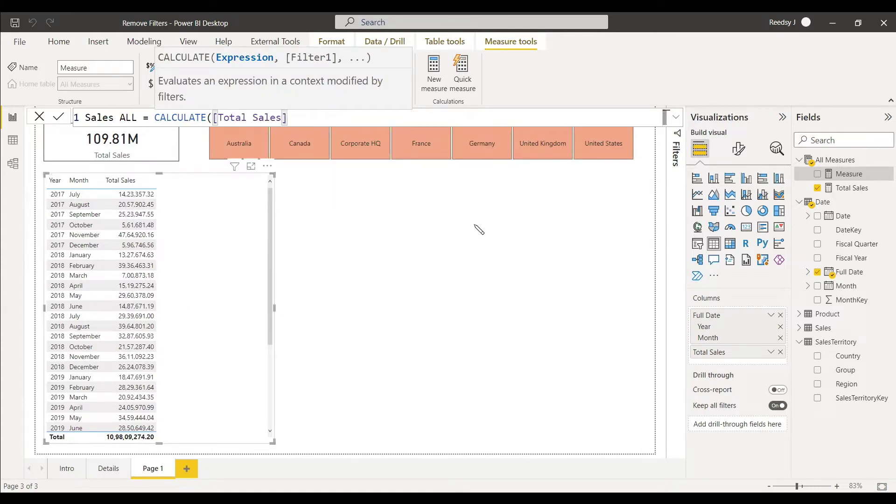
# Complete the Sales ALL formula with REMOVEFILTERS() as the filter argument and commit the measure
pyautogui.write(',')
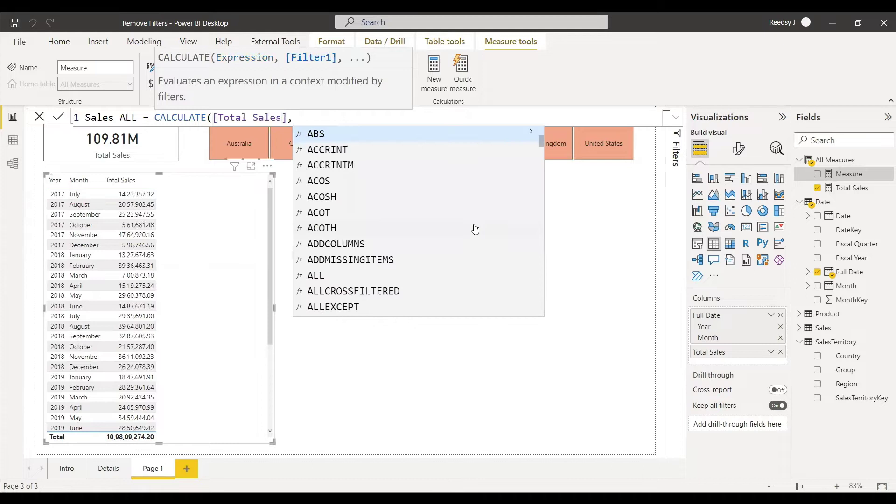
pyautogui.write(' Rem')
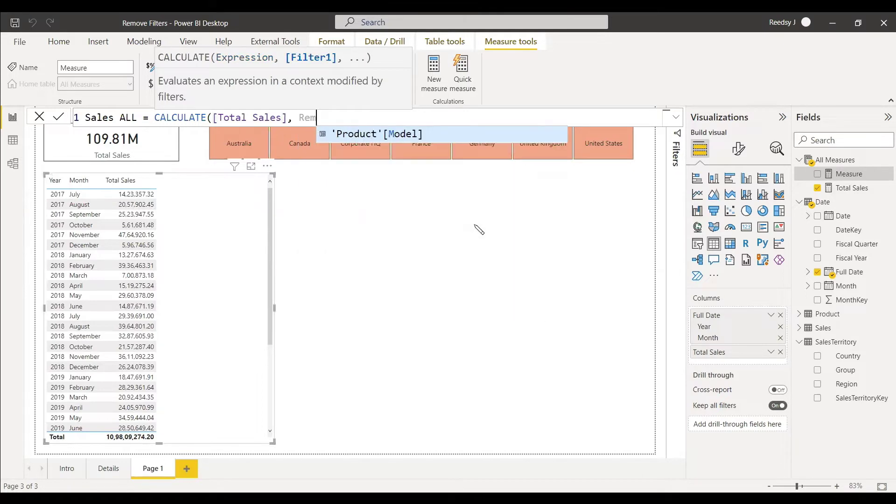
pyautogui.press('BackSpace')
pyautogui.press('BackSpace')
pyautogui.press('BackSpace')
pyautogui.press('BackSpace')
pyautogui.write('REMOVEFILTERS())')
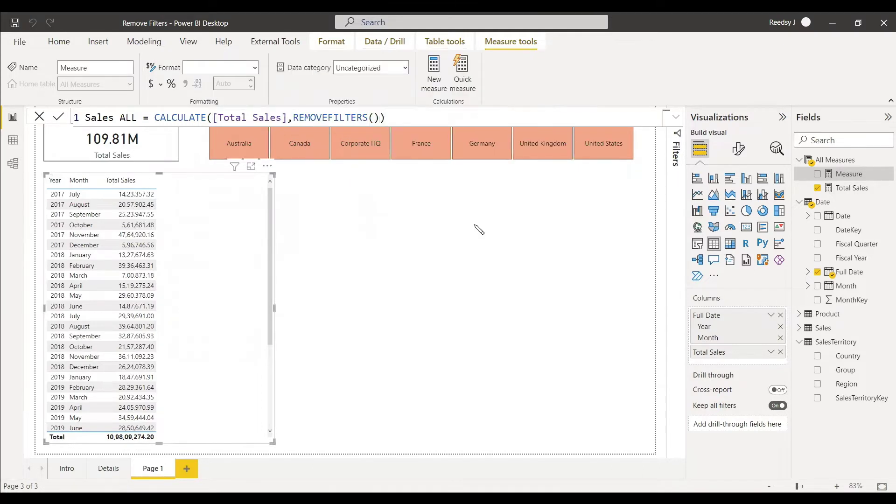
pyautogui.press('Return')
# Move the monthly sales table beneath the country slicer and duplicate the Total Sales card into the freed space
pyautogui.moveTo(243, 251); pyautogui.dragTo(409, 249)
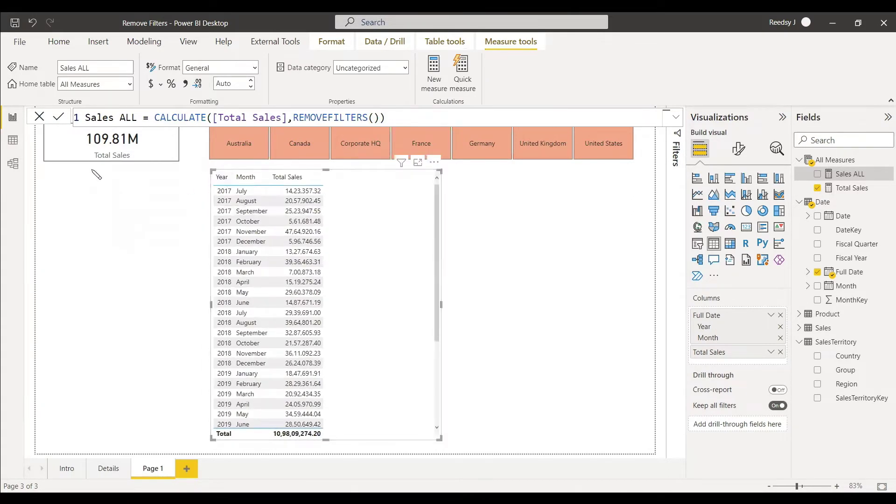
pyautogui.click(40, 118)
pyautogui.click(168, 157)
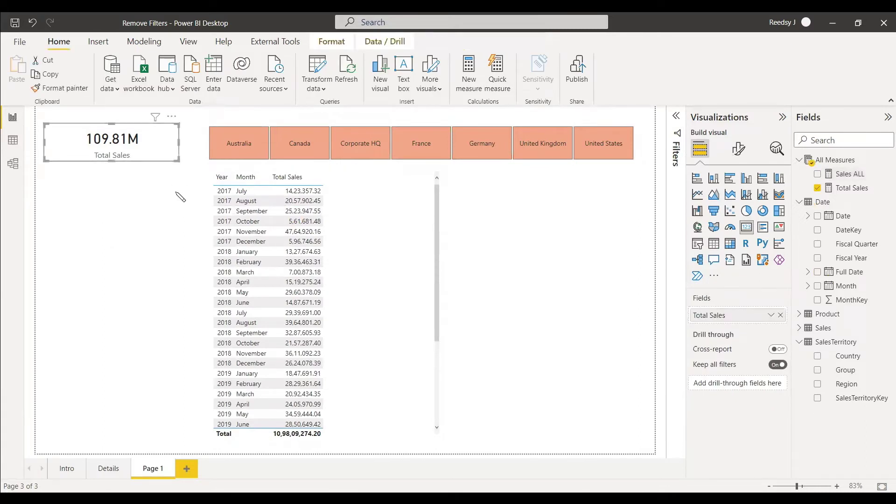
pyautogui.hotkey('ctrl', 'c')
pyautogui.hotkey('ctrl', 'v')
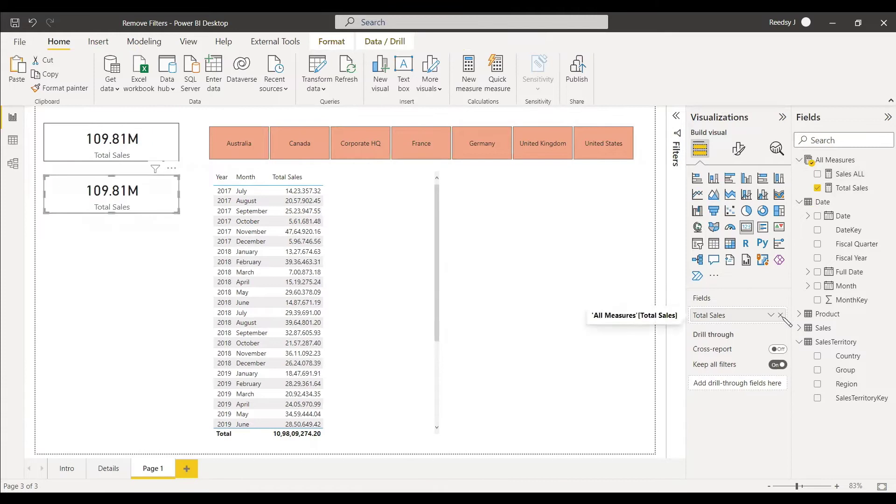
# Replace Total Sales with the Sales ALL measure in the copied card
pyautogui.click(781, 316)
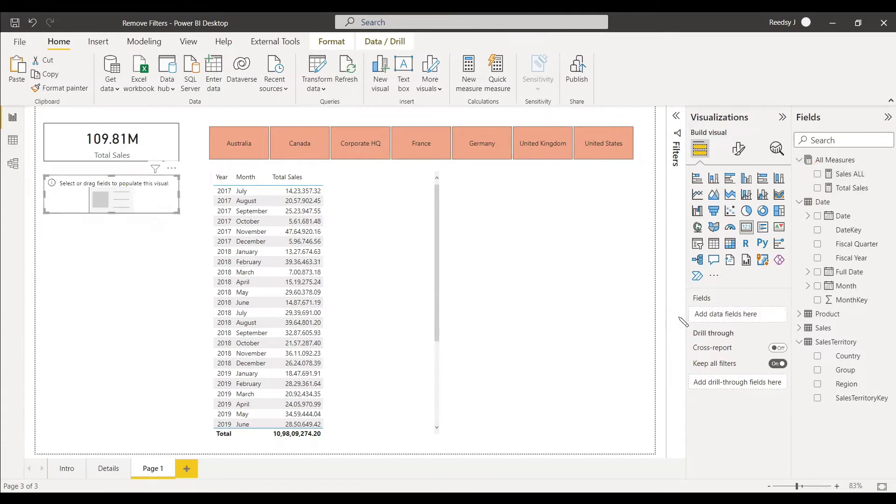
pyautogui.click(817, 174)
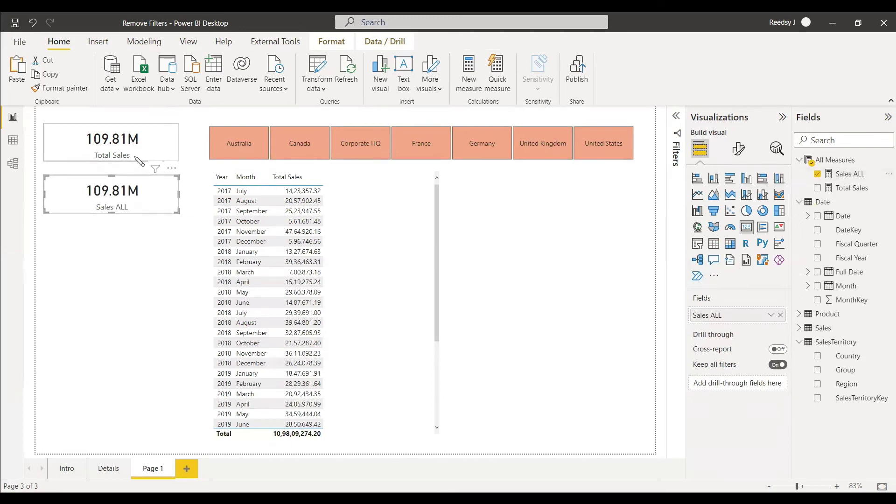
pyautogui.click(131, 249)
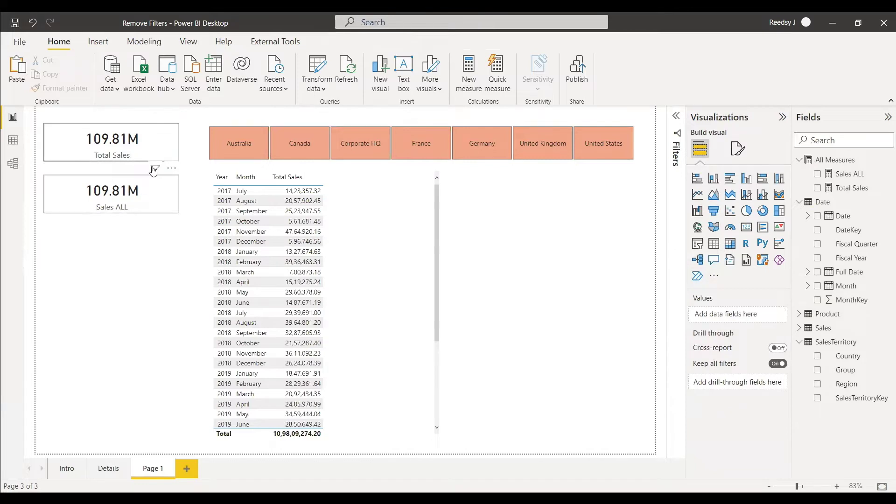
# Compare the Total Sales and Sales ALL cards with the report filtered to Australia, and clear the filter
pyautogui.click(239, 145)
pyautogui.click(239, 145)
pyautogui.click(138, 227)
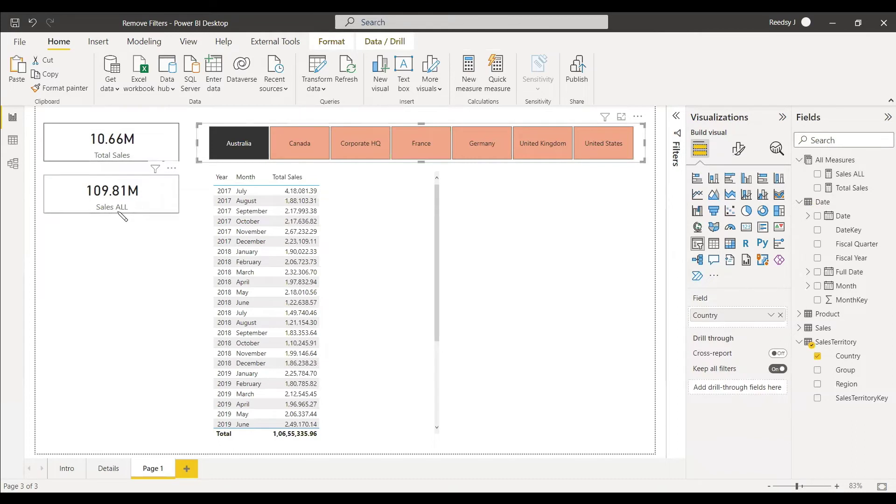
pyautogui.click(258, 145)
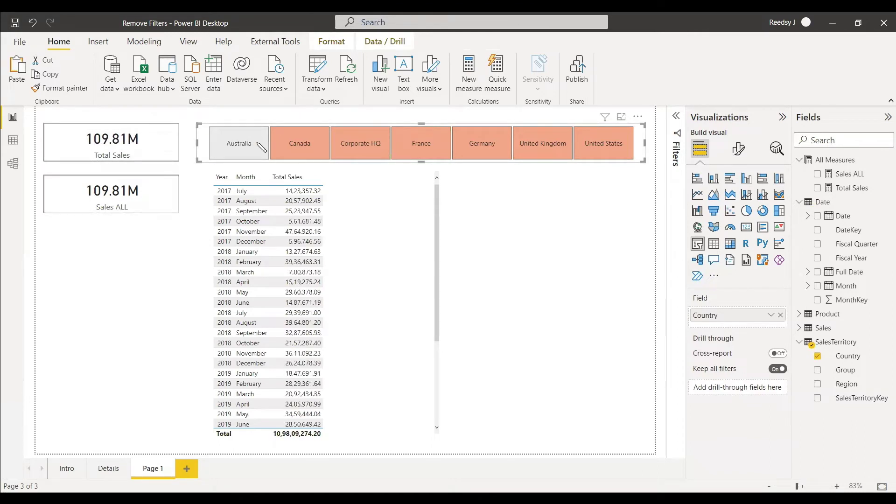
# Add the Sales ALL measure to the monthly sales table and check its rows
pyautogui.click(434, 257)
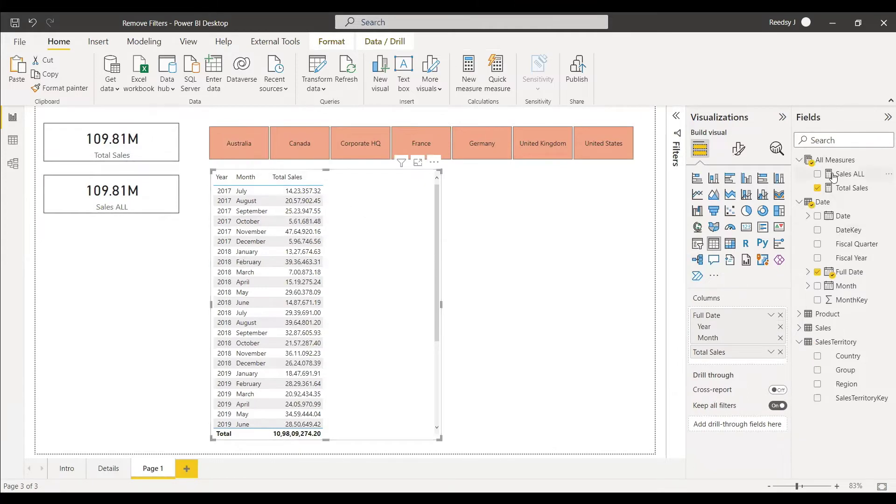
pyautogui.moveTo(658, 226); pyautogui.dragTo(396, 208)
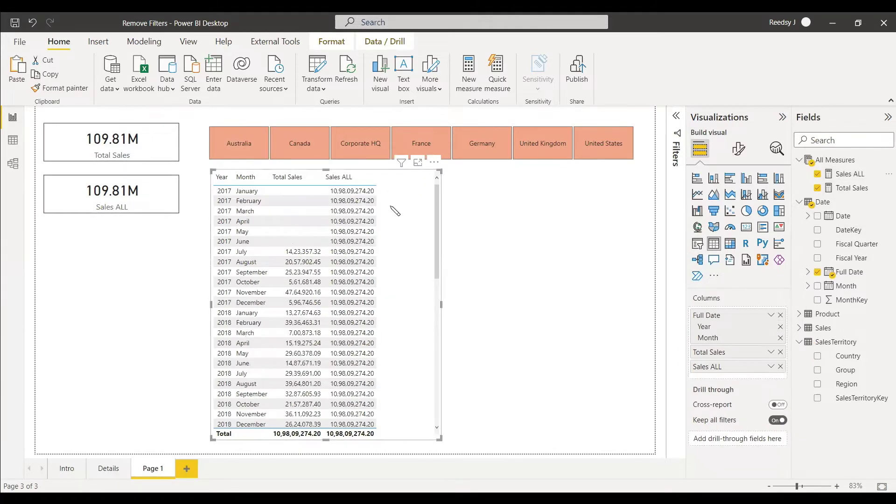
pyautogui.scroll(-5, 396, 243)
# Wrap the Sales ALL formula in IF(ISBLANK('All Measures'[Total Sales]),BLANK(), …) so months without sales return blank
pyautogui.scroll(3, 392, 294)
pyautogui.scroll(3, 405, 296)
pyautogui.click(844, 179)
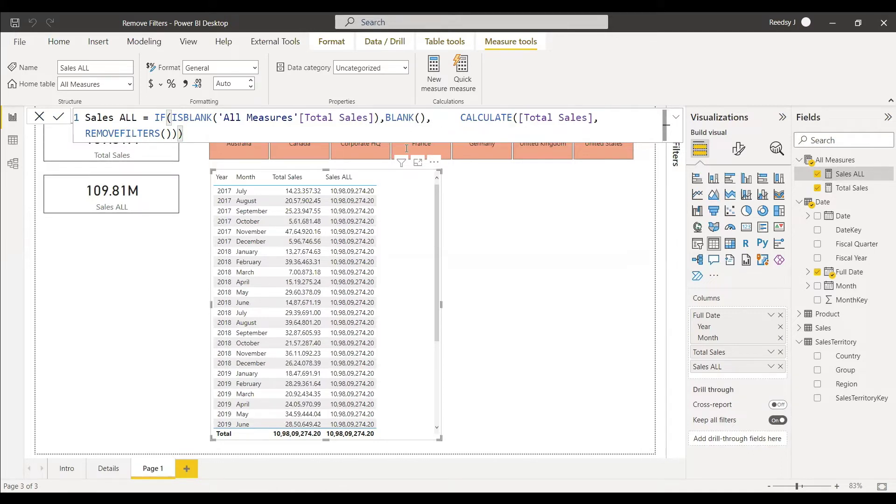
pyautogui.click(422, 252)
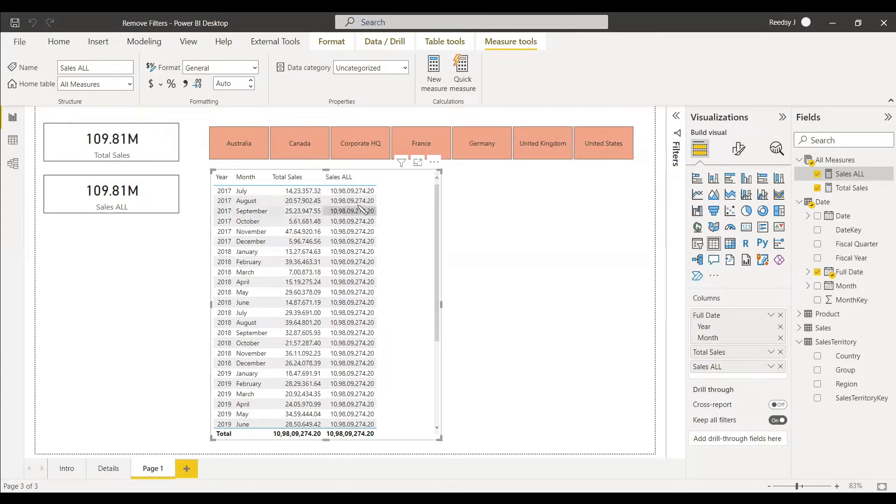
# Compare the cards and monthly table with the report filtered to Corporate HQ and to Canada, and clear the filter
pyautogui.click(357, 145)
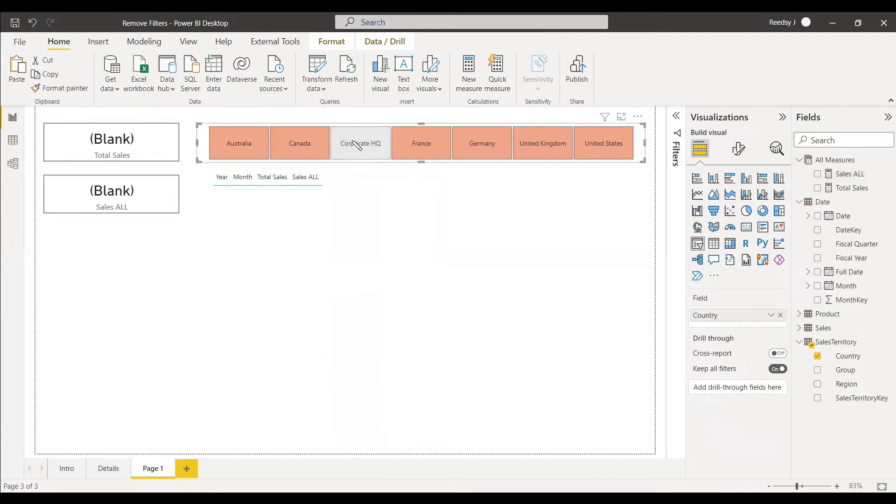
pyautogui.click(243, 145)
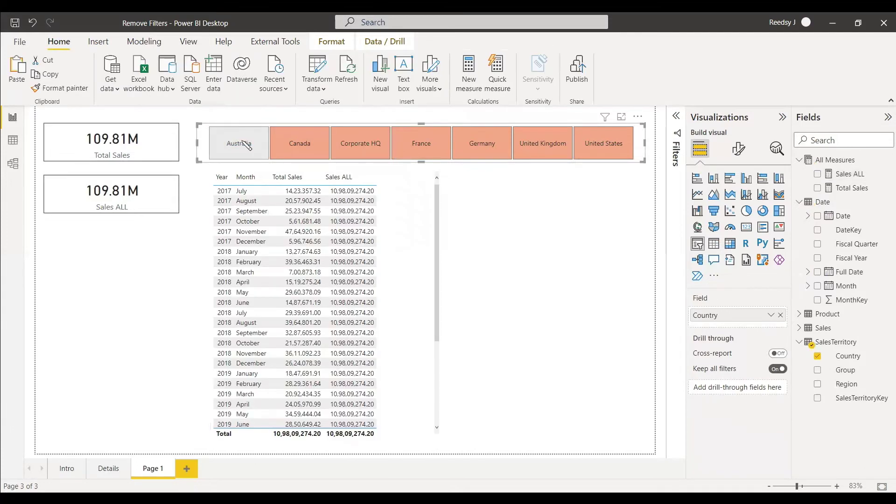
pyautogui.click(308, 146)
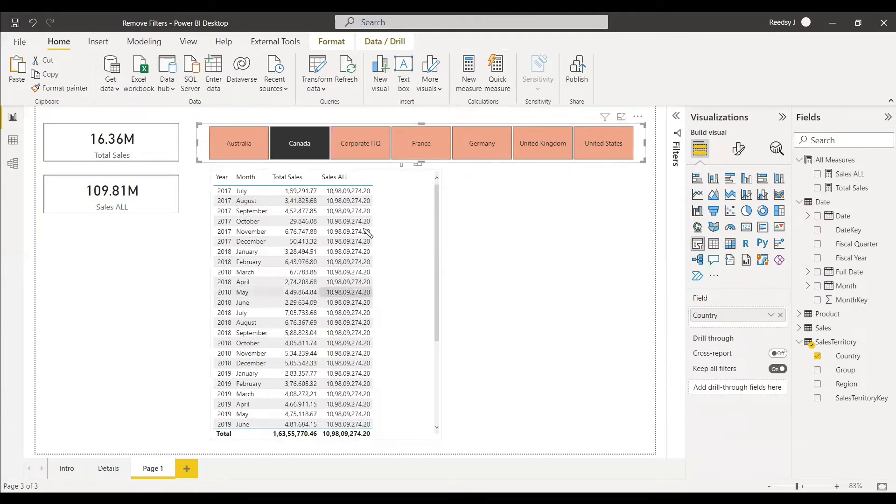
pyautogui.click(294, 139)
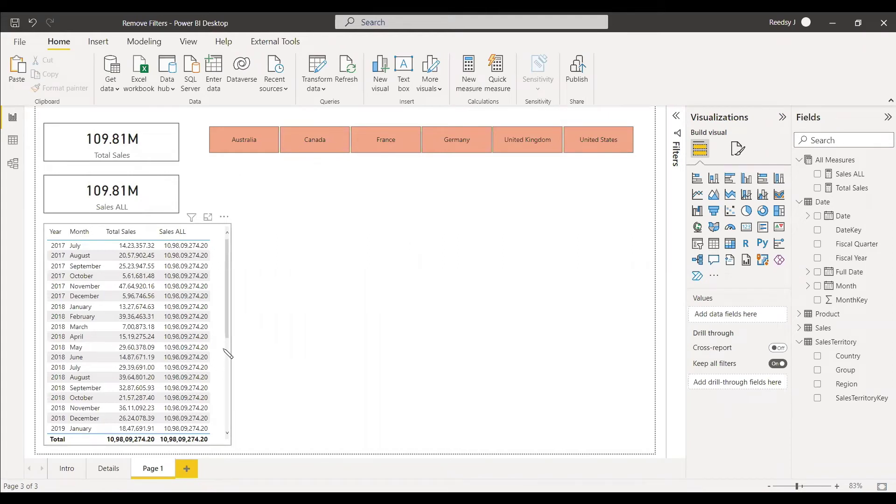
# Widen the monthly sales table and create the measure Sales % = DIVIDE([Total Sales],'All Measures'[Sales ALL],0)
pyautogui.moveTo(228, 353); pyautogui.dragTo(352, 347)
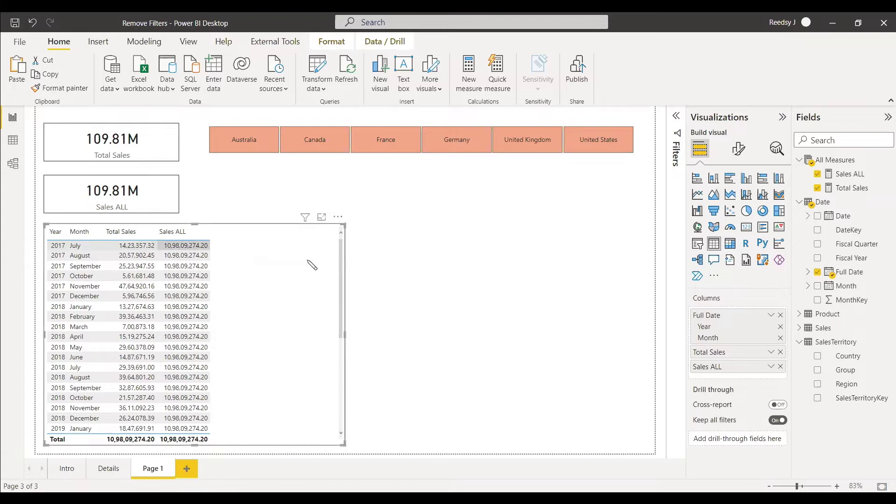
pyautogui.write('e')
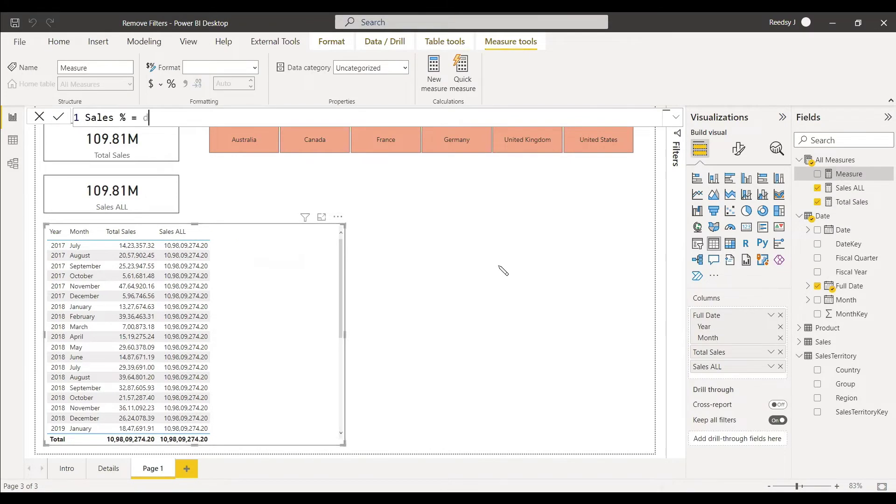
pyautogui.write('DIVIDE(')
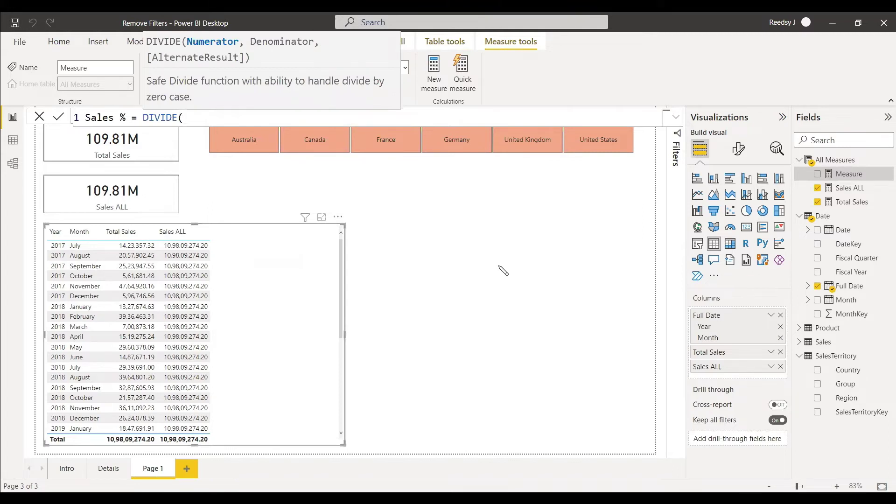
pyautogui.write("[Total Sales],'All Measures'[Sales ALL],0")
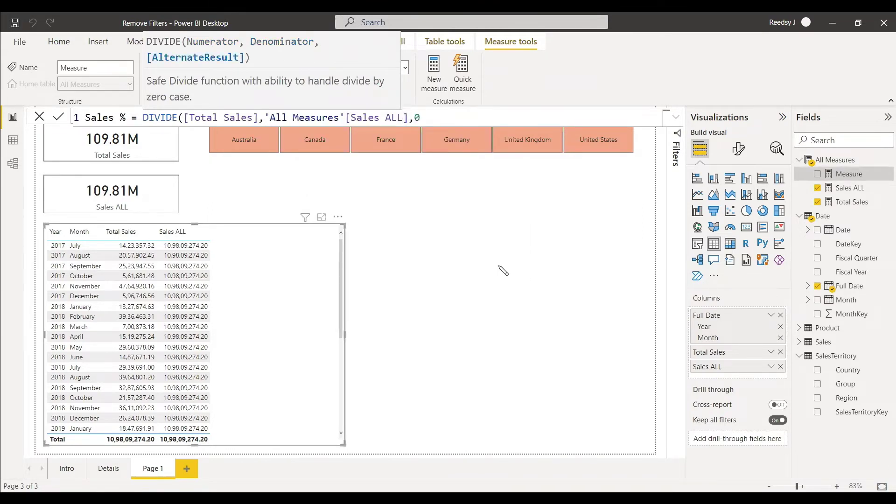
pyautogui.press('Return')
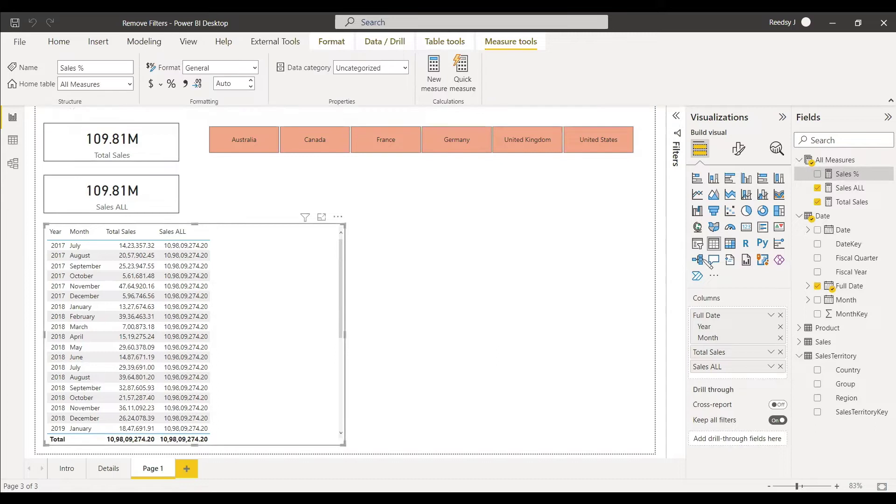
# Add the Sales % measure to the monthly table, format it as a percentage, and review the monthly shares
pyautogui.click(816, 176)
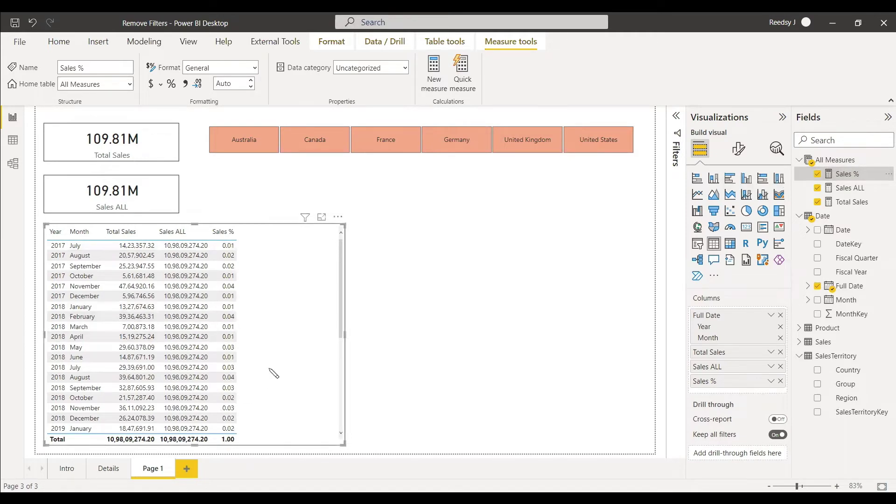
pyautogui.click(171, 85)
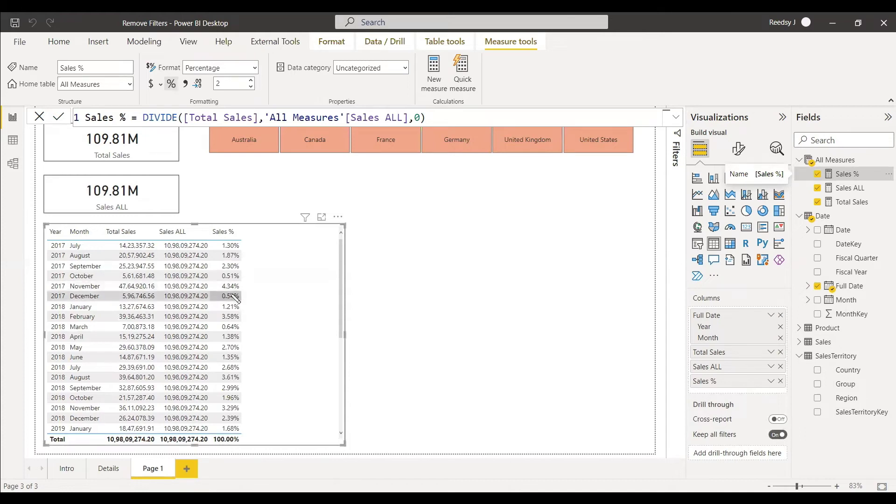
pyautogui.scroll(-5, 234, 297)
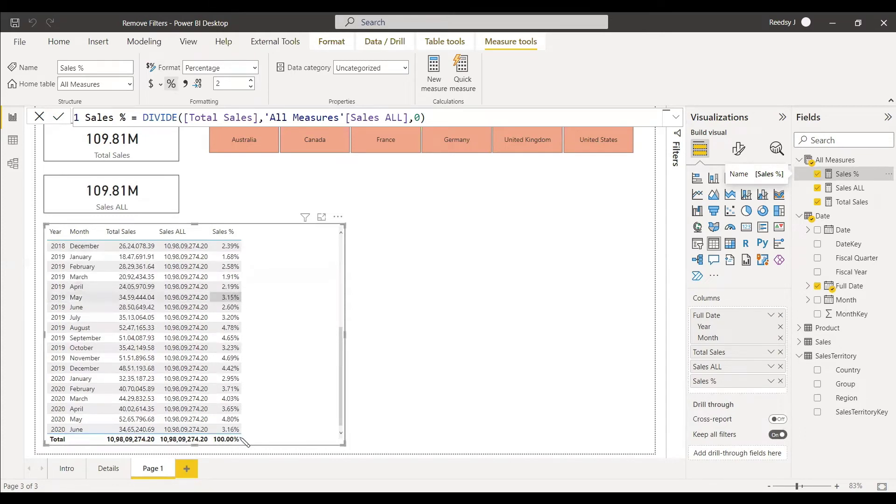
pyautogui.scroll(5, 284, 374)
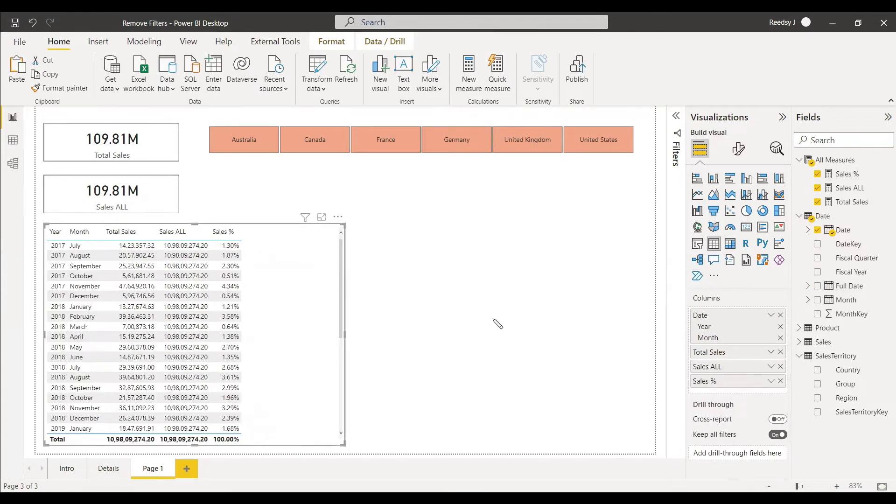
# Convert the monthly sales table into a matrix and expand the 2017 and 2018 rows
pyautogui.click(728, 243)
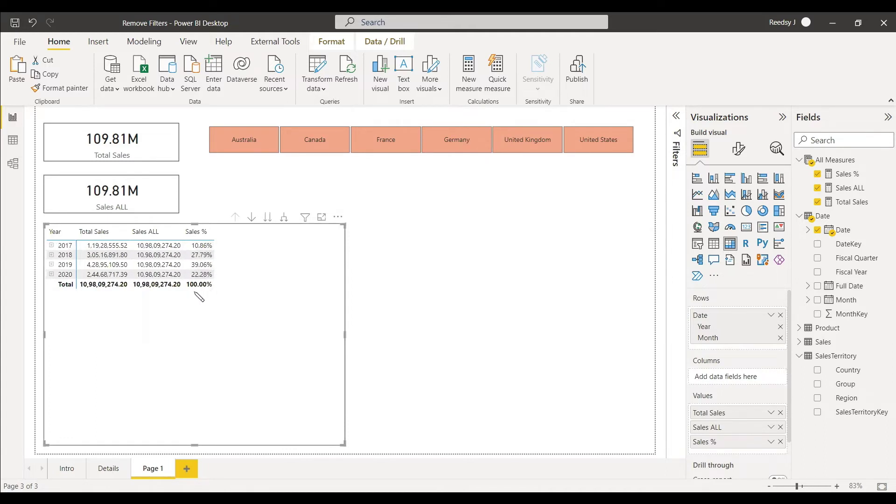
pyautogui.click(51, 245)
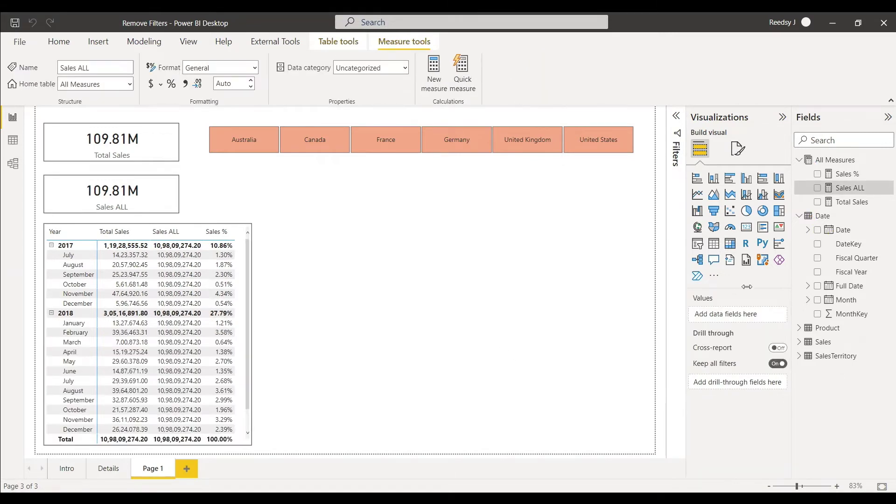
# Insert a second matrix under the country slicer with the Date hierarchy's Month as rows and Year as columns
pyautogui.click(729, 243)
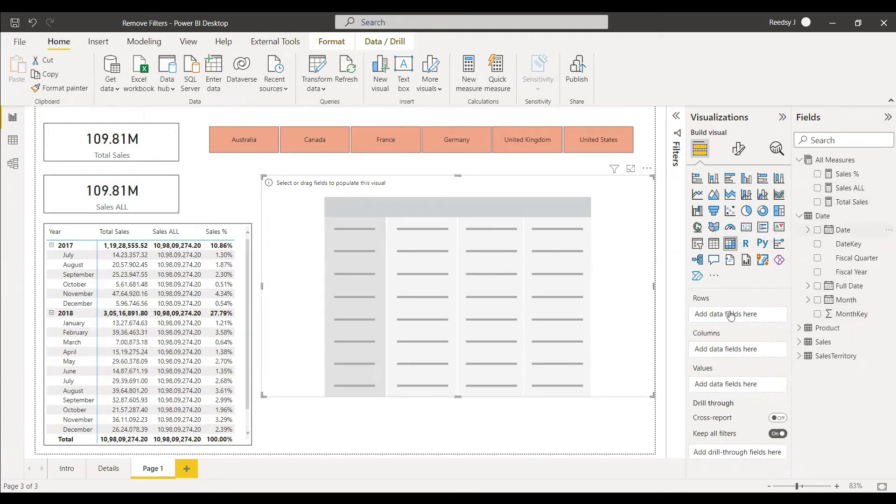
pyautogui.moveTo(731, 316); pyautogui.dragTo(731, 317)
pyautogui.click(780, 328)
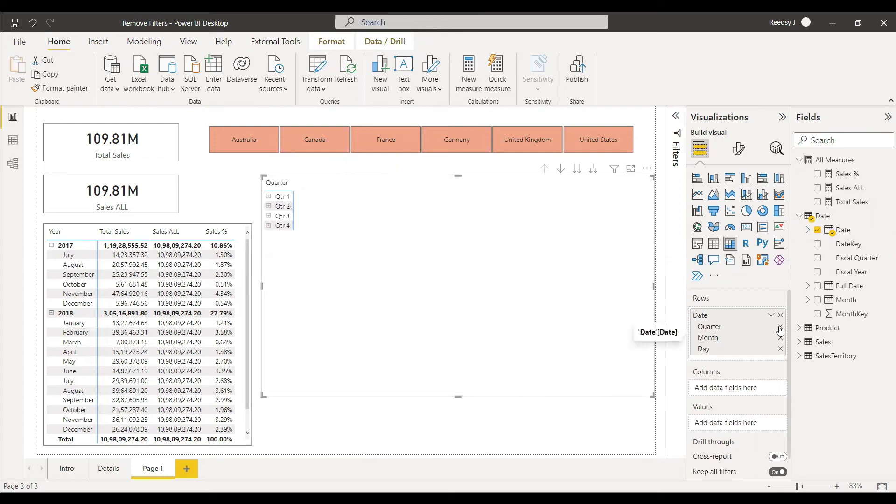
pyautogui.click(780, 326)
pyautogui.click(780, 337)
pyautogui.moveTo(842, 231); pyautogui.dragTo(751, 403)
pyautogui.click(780, 400)
pyautogui.click(780, 401)
pyautogui.click(781, 389)
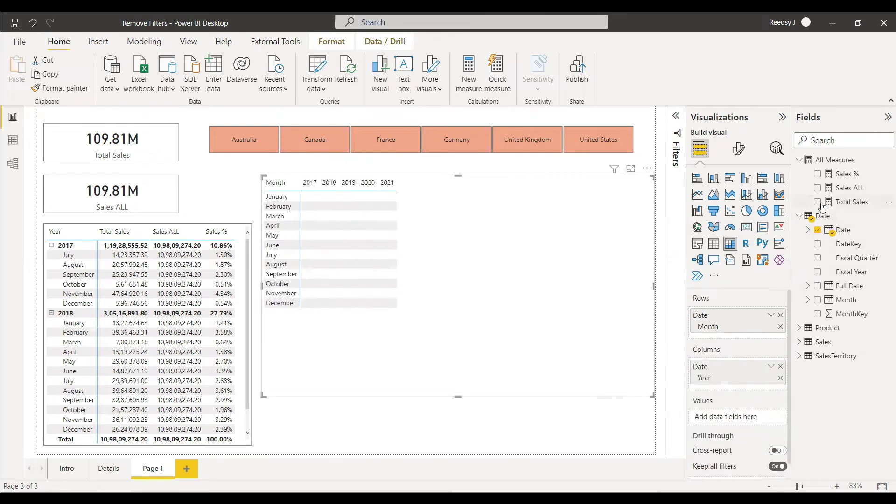
# Show Total Sales in the month-by-year matrix, replace it with Sales ALL, and shorten the matrix
pyautogui.click(820, 204)
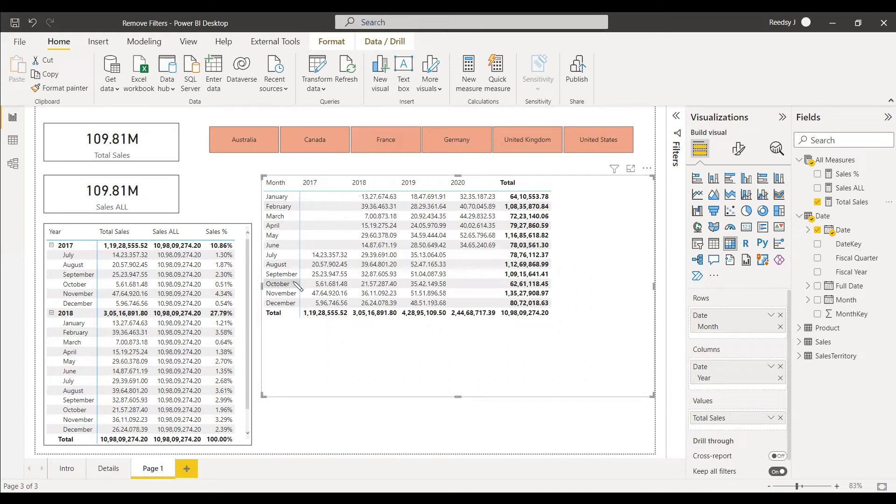
pyautogui.click(818, 202)
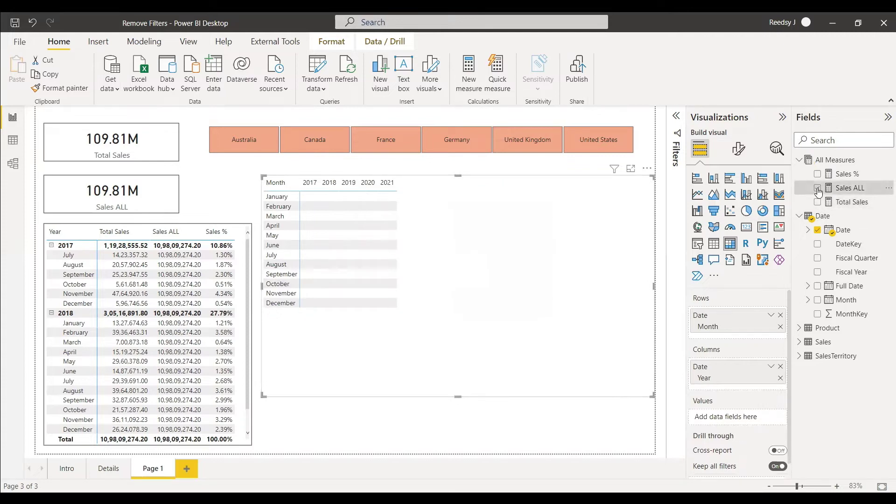
pyautogui.click(817, 189)
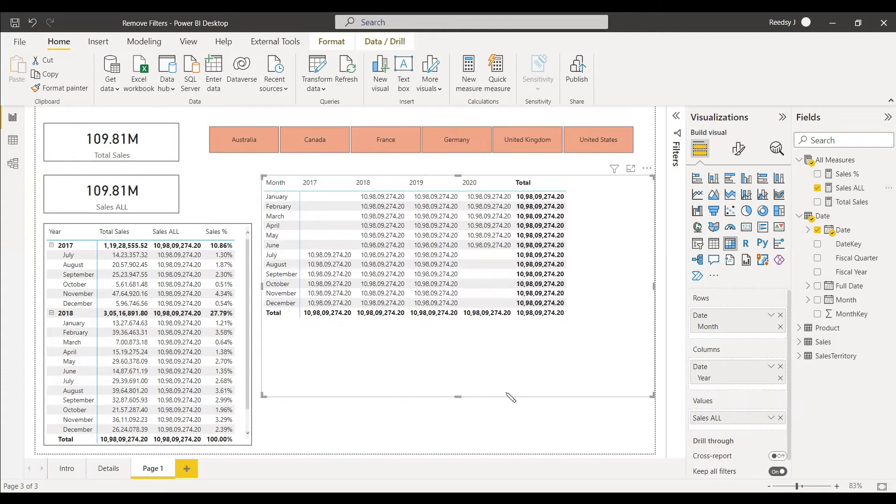
pyautogui.moveTo(460, 396); pyautogui.dragTo(469, 334)
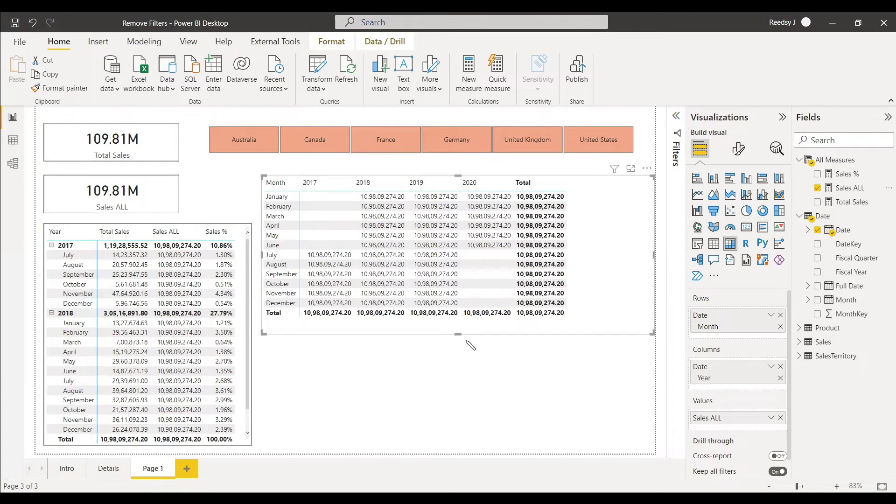
# Undo and redo the measure swap to compare Total Sales with Sales ALL in the month-by-year matrix
pyautogui.click(840, 192)
pyautogui.hotkey('ctrl', 'z')
pyautogui.hotkey('ctrl', 'z')
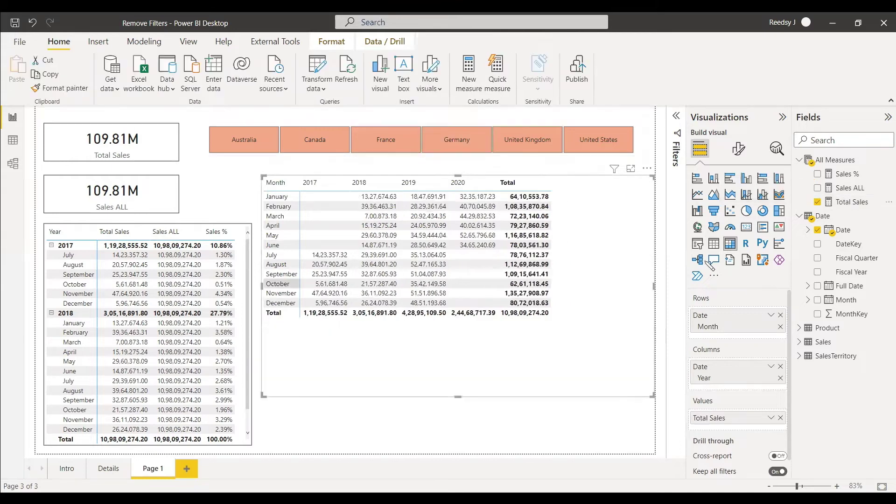
pyautogui.hotkey('ctrl', 'y')
pyautogui.hotkey('ctrl', 'y')
pyautogui.hotkey('ctrl', 'z')
pyautogui.hotkey('ctrl', 'z')
pyautogui.hotkey('ctrl', 'y')
pyautogui.hotkey('ctrl', 'y')
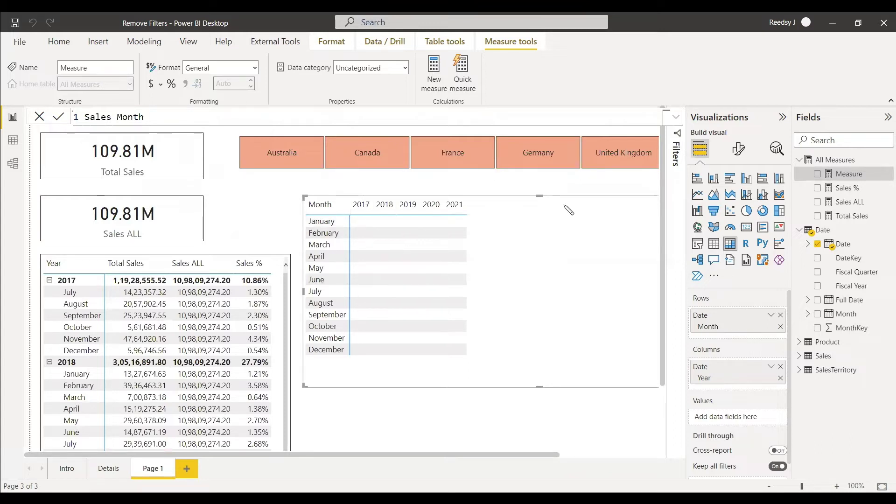
# Start the Sales Month measure's formula with CALCULATE and [Total Sales] as the expression
pyautogui.write('CALCULATE(tota')
pyautogui.press('Down')
pyautogui.press('Down')
pyautogui.press('Down')
pyautogui.press('Tab')
# Complete the Sales Month formula with REMOVEFILTERS('Date'[Date].[Year]) as the filter argument and commit the measure
pyautogui.write(', remove')
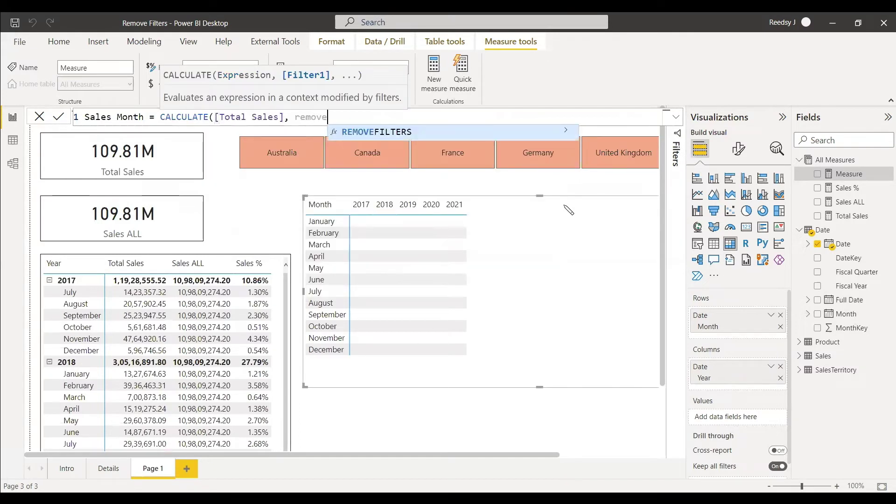
pyautogui.press('Tab')
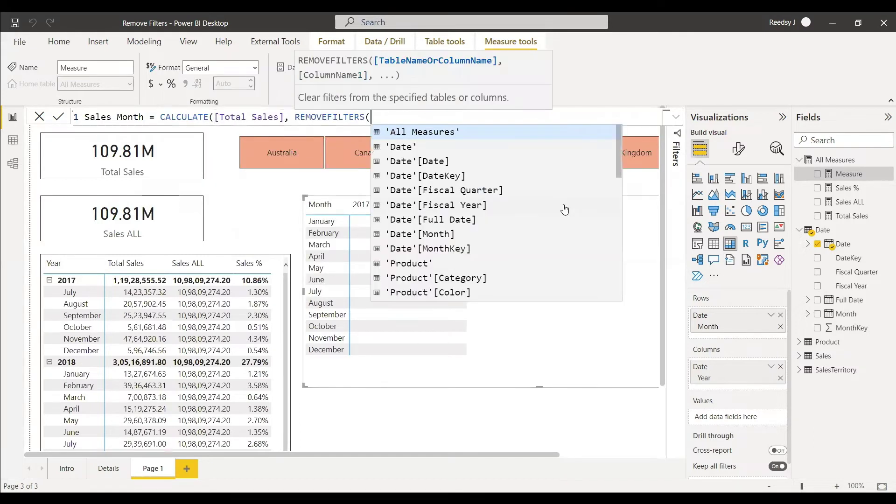
pyautogui.write('date')
pyautogui.press('Down')
pyautogui.press('Tab')
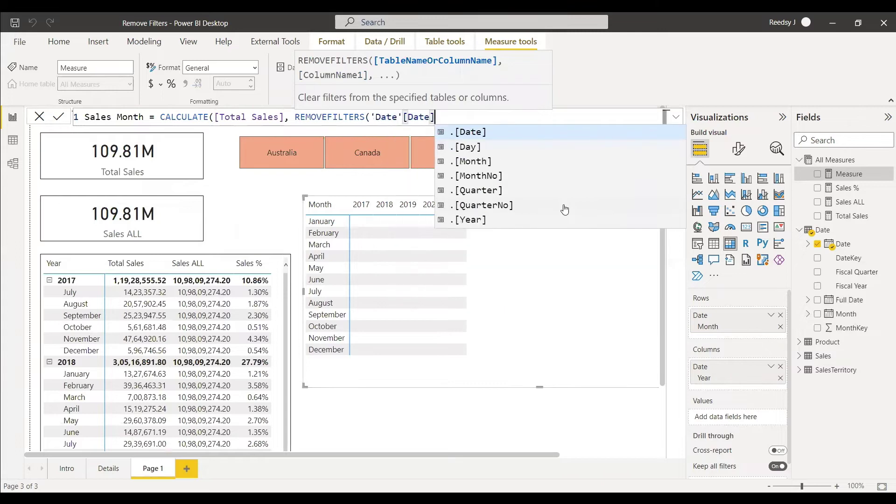
pyautogui.click(464, 220)
pyautogui.write('))')
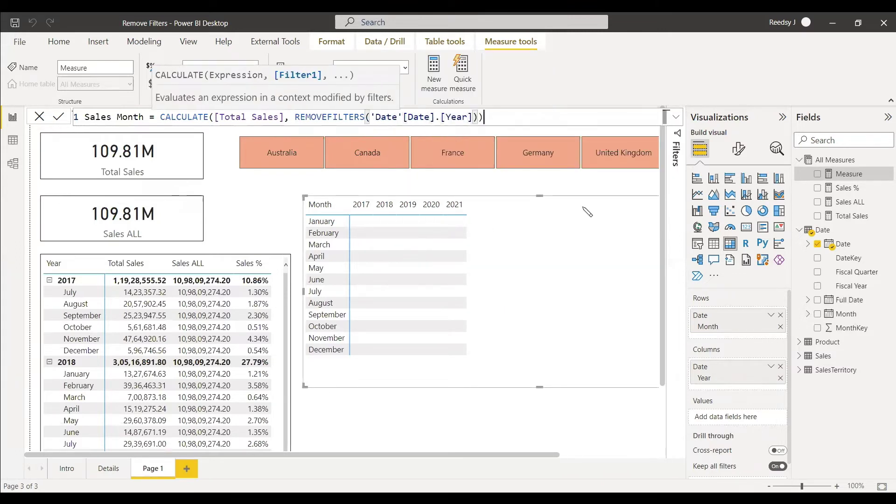
pyautogui.press('Return')
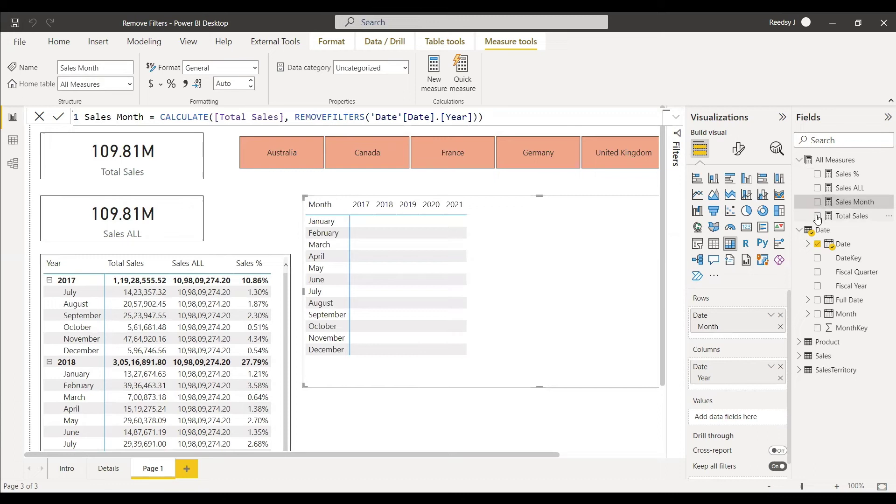
# Show the Sales Month measure in the month-by-year matrix, check its values across years, and remove it
pyautogui.click(821, 201)
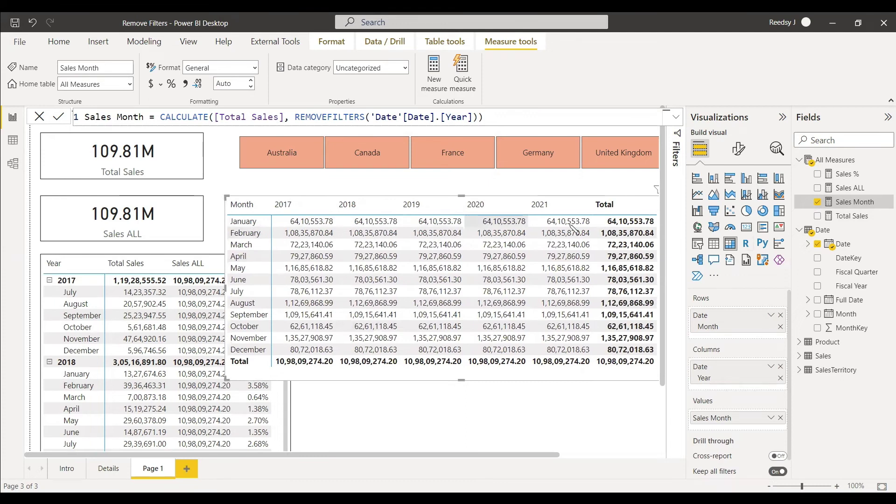
pyautogui.click(817, 204)
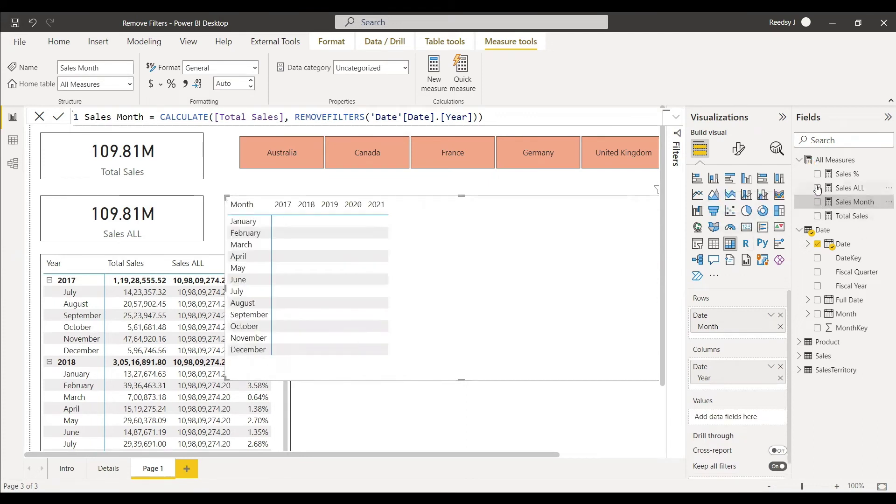
# Show Sales ALL in the month-by-year matrix for comparison, and replace it with the Sales Month measure
pyautogui.click(817, 188)
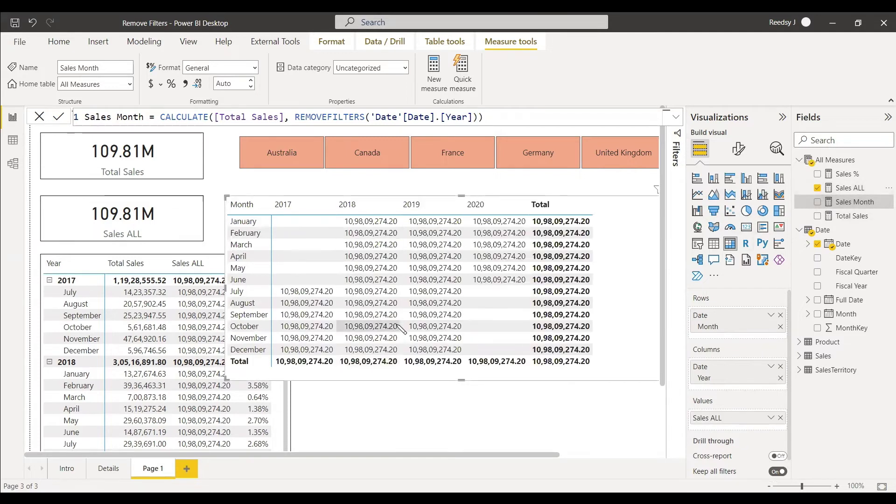
pyautogui.click(818, 188)
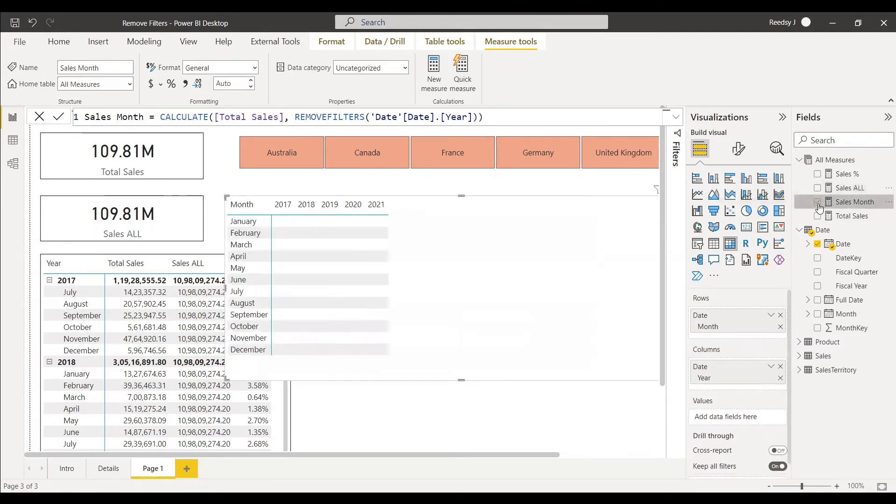
pyautogui.click(818, 204)
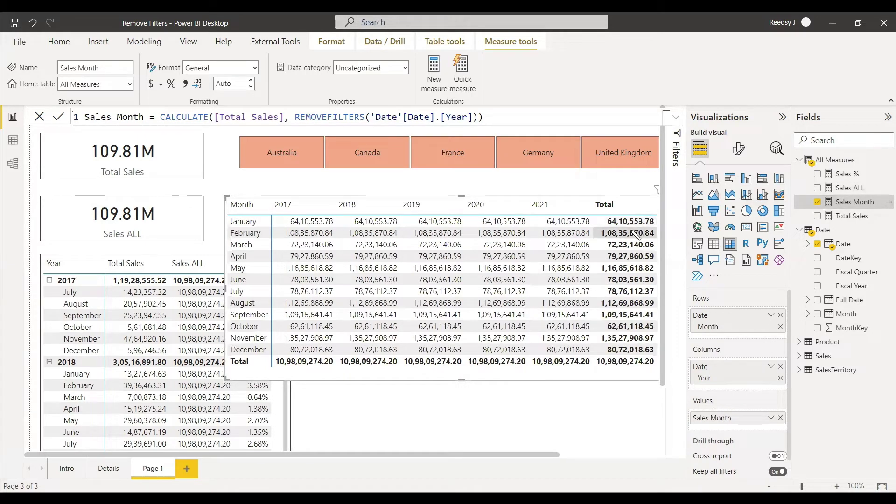
# Review the Sales ALL formula and compare it with the REMOVEFILTERS argument in the Sales Month formula
pyautogui.click(850, 188)
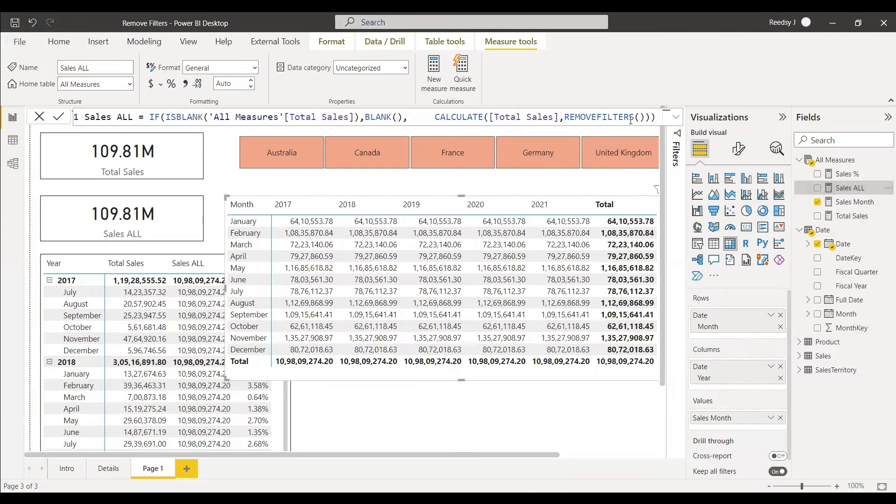
pyautogui.click(843, 204)
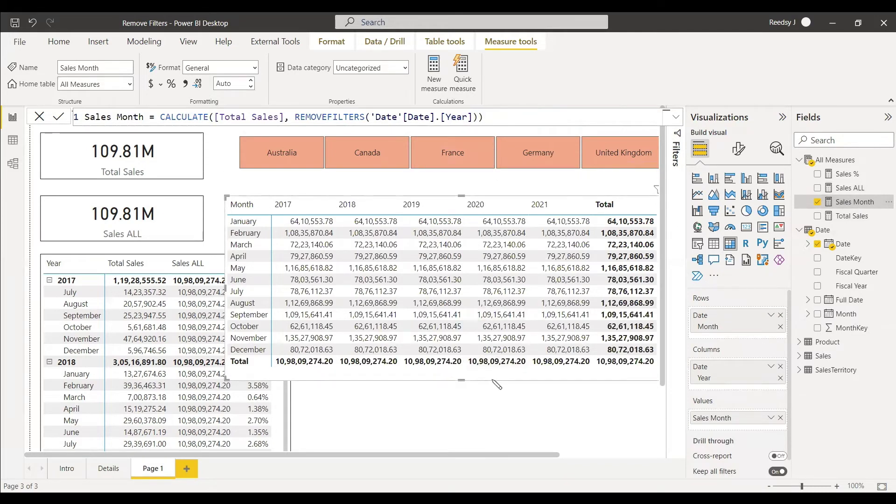
pyautogui.moveTo(435, 117); pyautogui.dragTo(376, 120)
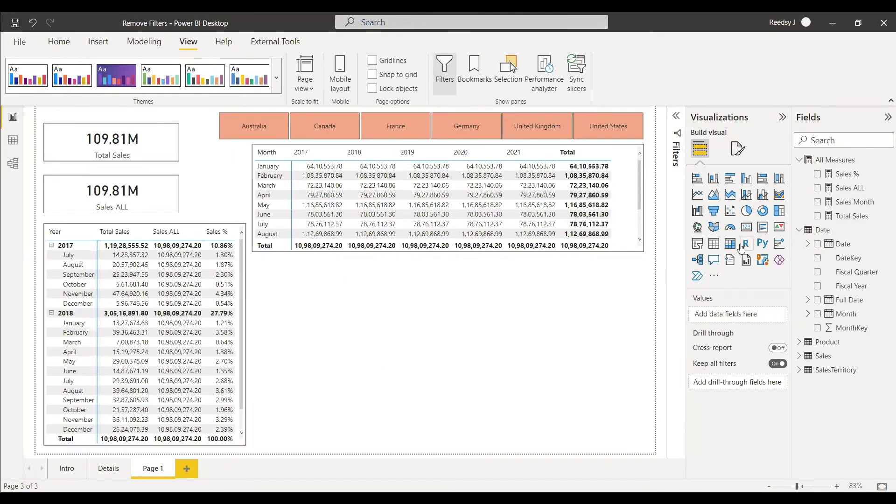
# Insert a new matrix visual and place it in the empty area below the month-by-year matrix
pyautogui.click(731, 243)
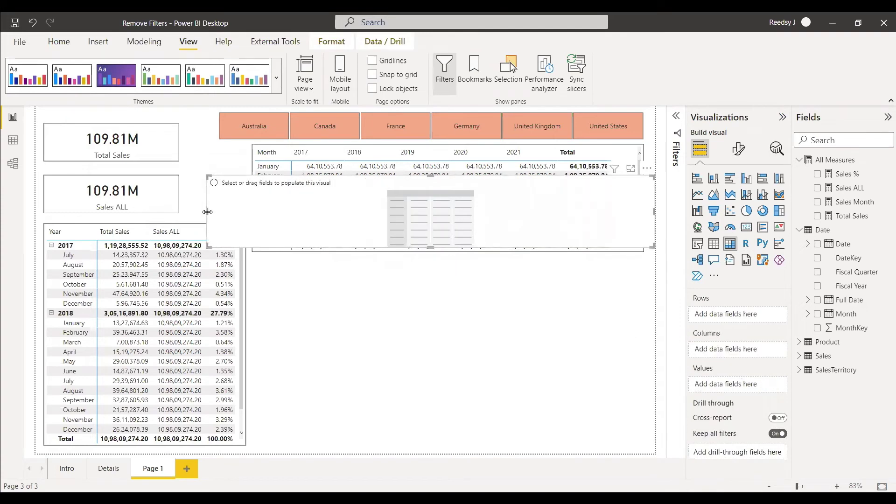
pyautogui.moveTo(423, 217); pyautogui.dragTo(428, 213)
pyautogui.moveTo(497, 231); pyautogui.dragTo(338, 318)
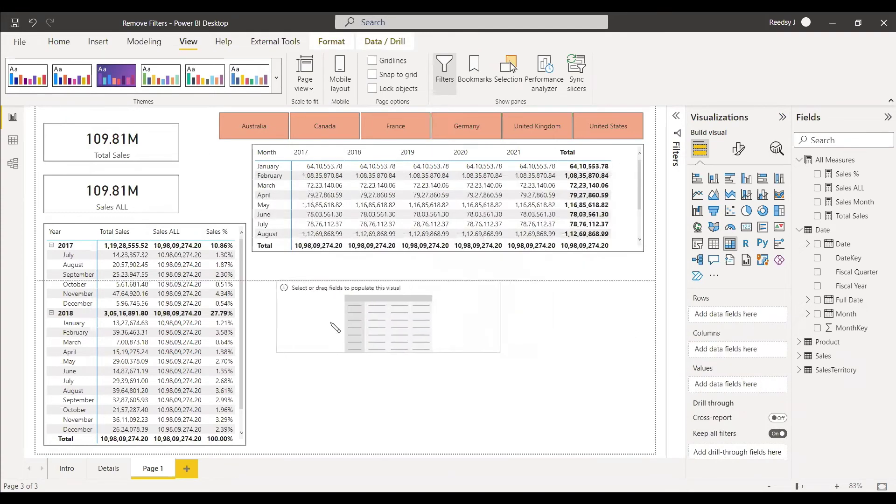
# Put only the Year and Month levels of Date on the new matrix's rows and Total Sales in its values
pyautogui.click(817, 243)
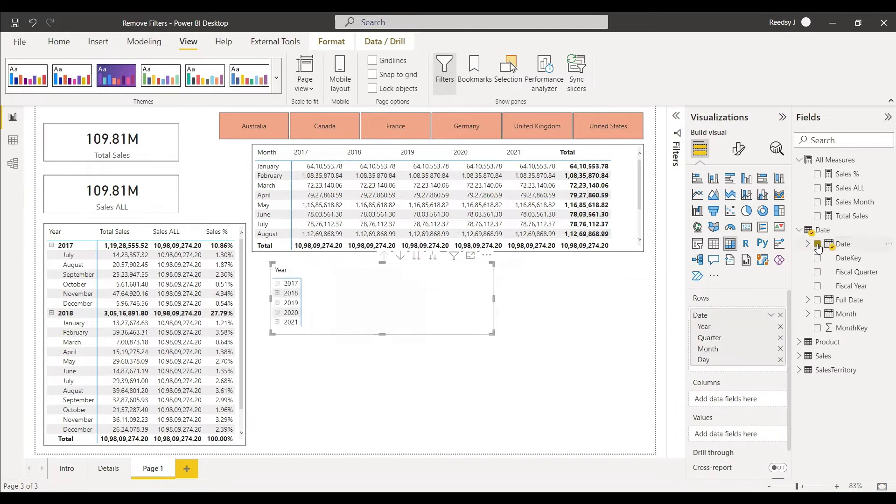
pyautogui.click(780, 337)
pyautogui.click(779, 348)
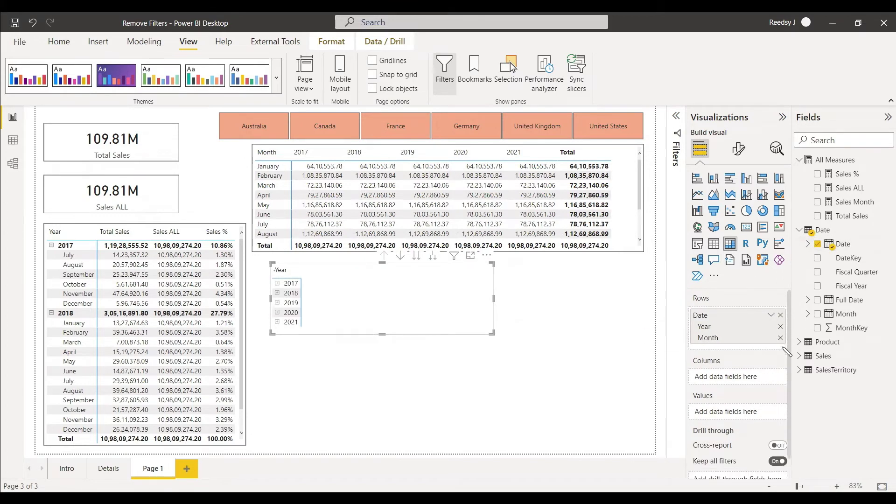
pyautogui.click(817, 216)
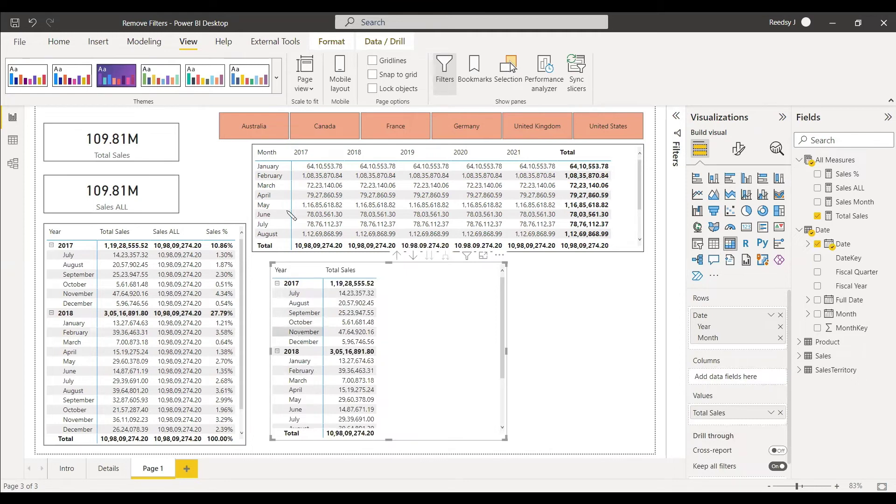
# Filter the report page to Canada and start a new measure named Sales Date Table in the All Measures table
pyautogui.click(335, 131)
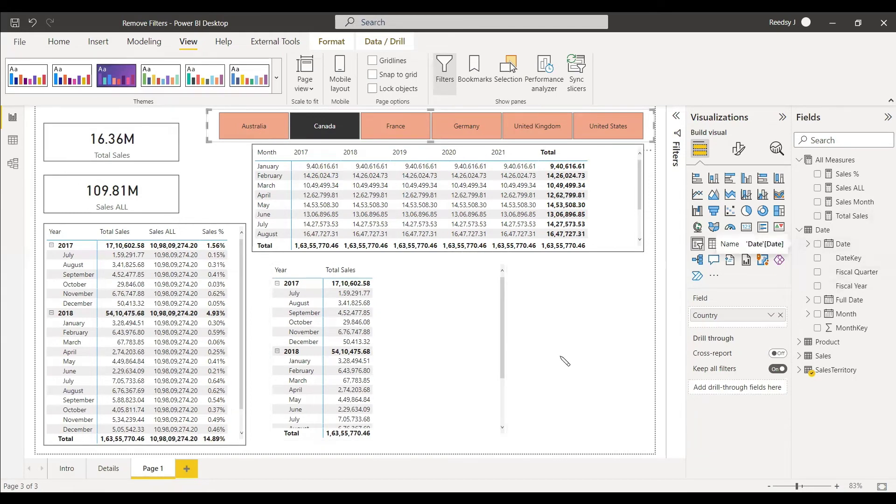
pyautogui.click(465, 376)
pyautogui.rightClick(798, 162)
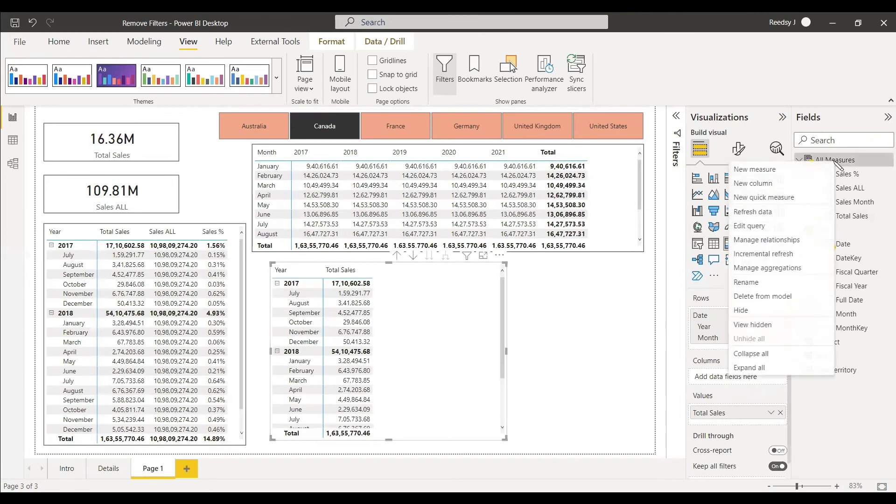
pyautogui.click(755, 169)
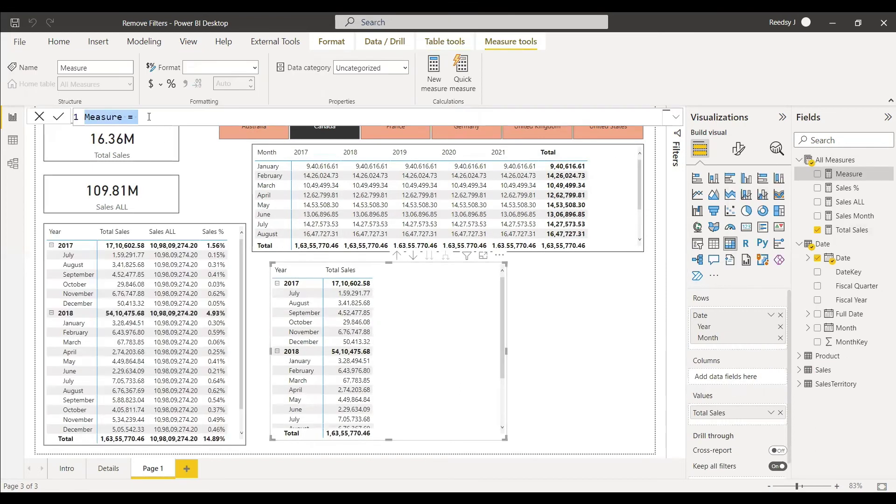
pyautogui.write('Sales Date')
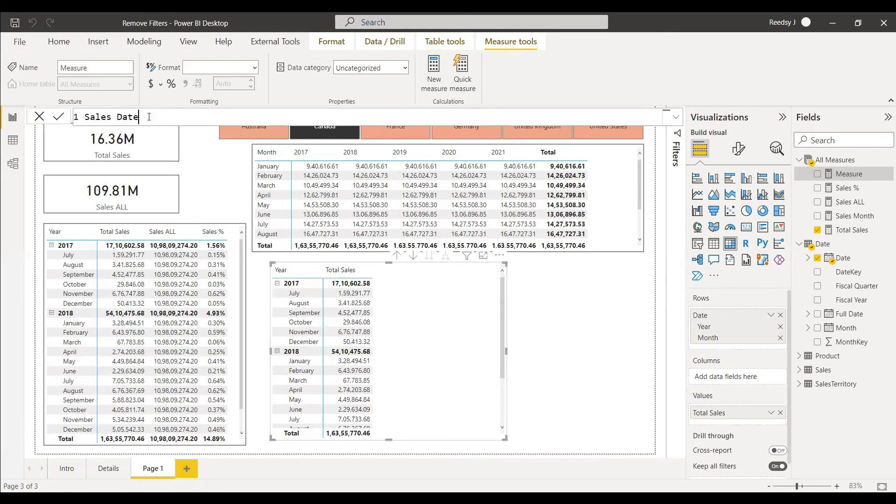
pyautogui.write(' Table =')
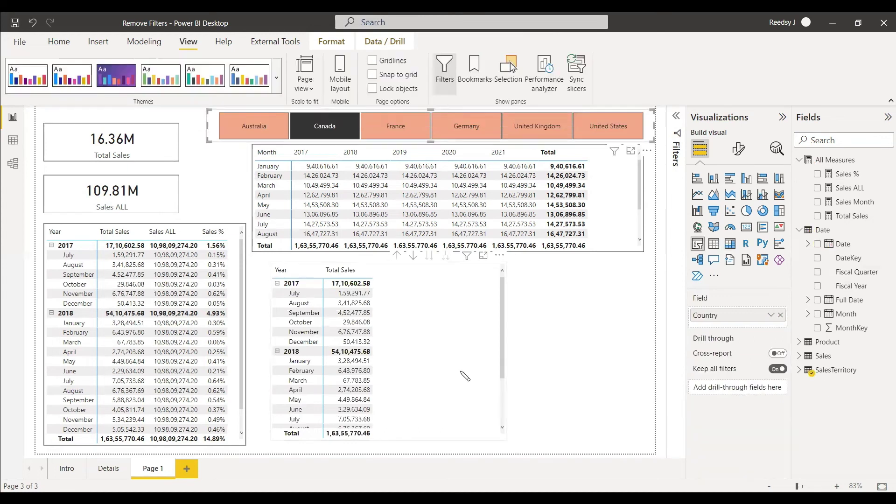
# Begin the Sales Date Table formula with CALCULATE and [Total Sales] as its expression
pyautogui.write('CALCULATE(')
pyautogui.write('total')
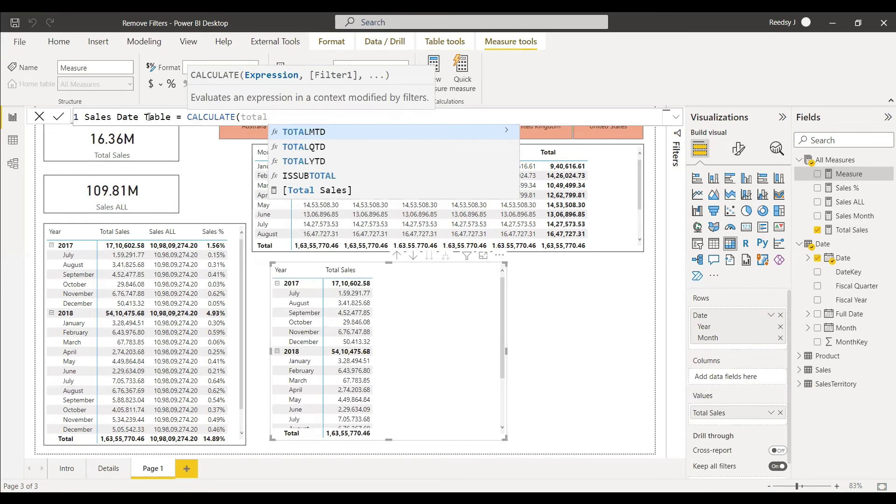
pyautogui.press('Down')
pyautogui.press('Down')
pyautogui.press('Down')
pyautogui.press('Down')
pyautogui.press('Tab')
pyautogui.write(',')
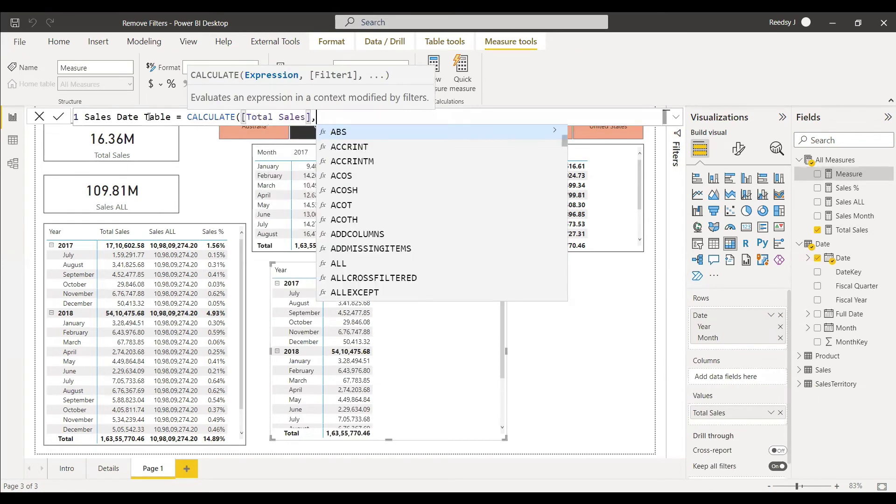
# Finish the Sales Date Table formula with REMOVEFILTERS('Date') as the filter argument, and add the committed measure to the new matrix
pyautogui.write('rem')
pyautogui.press('Tab')
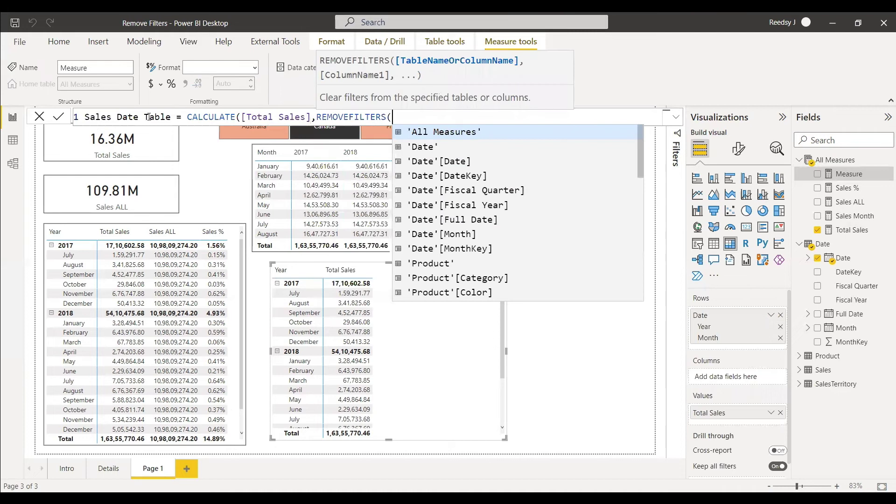
pyautogui.write("'Date'))")
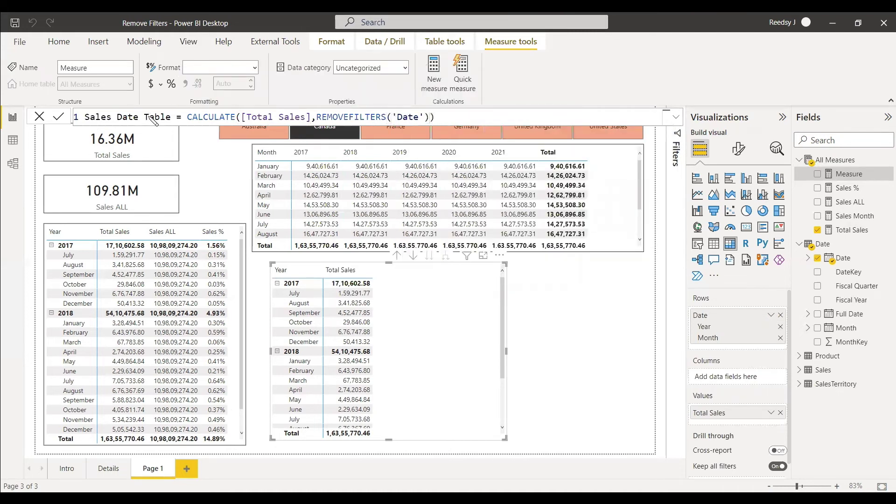
pyautogui.press('Return')
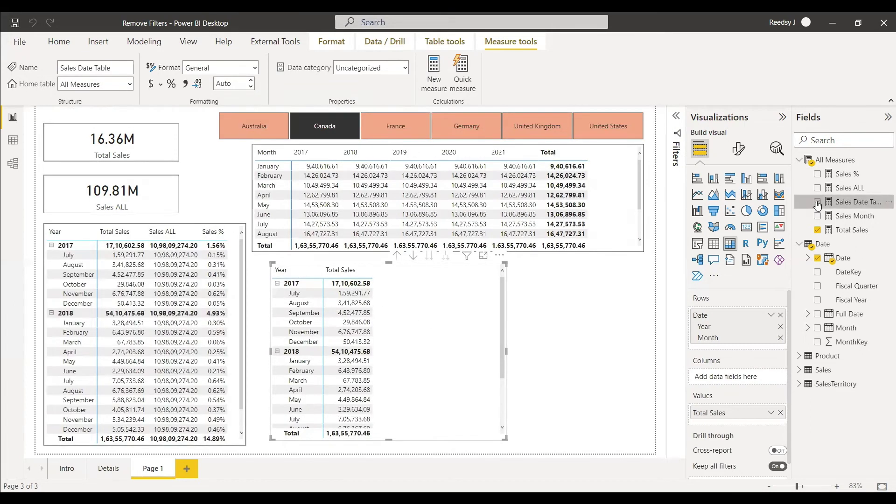
pyautogui.click(817, 203)
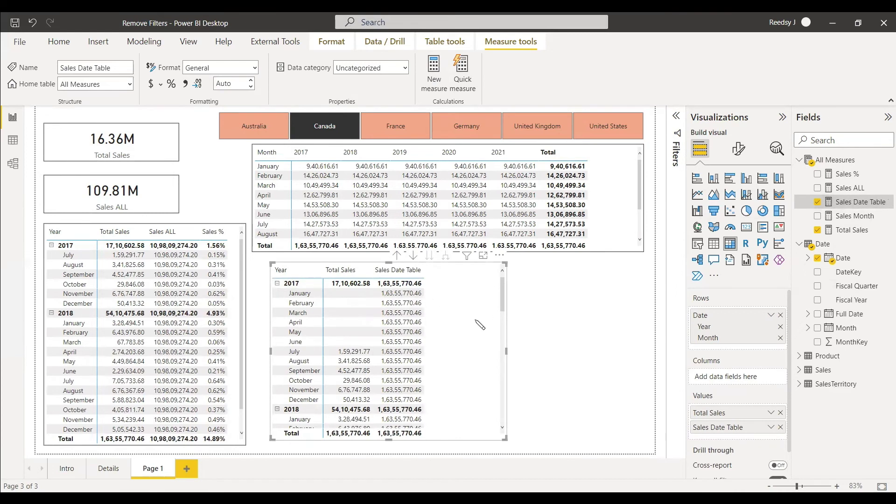
# Wrap the Sales Date Table formula in IF(ISBLANK([Total Sales]),BLANK(), …) and commit the change
pyautogui.click(850, 202)
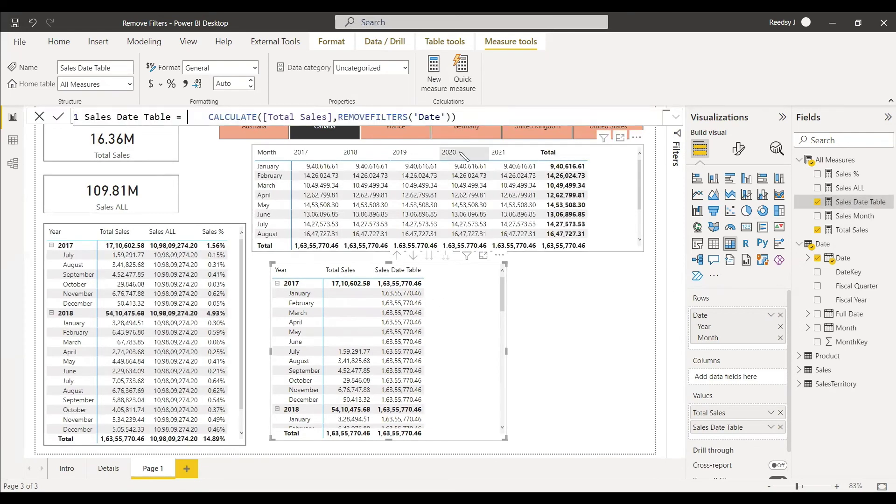
pyautogui.write('IF(ISBLANK(tot')
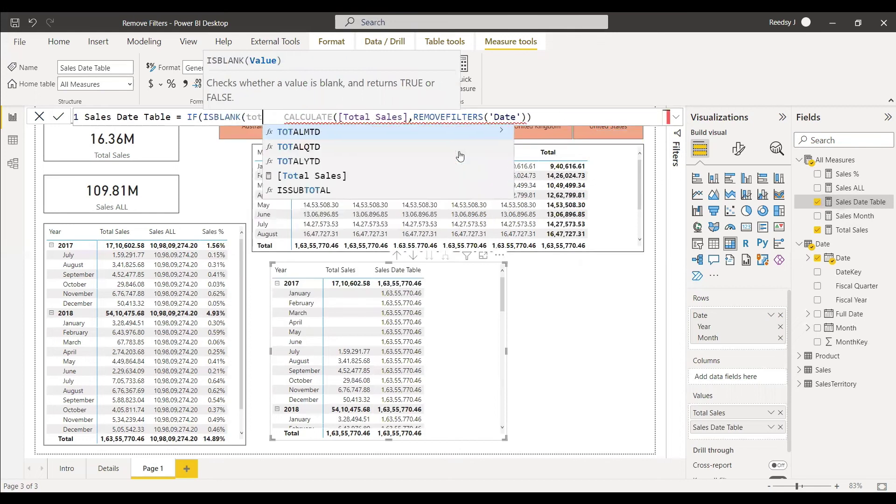
pyautogui.press('Down')
pyautogui.press('Down')
pyautogui.press('Down')
pyautogui.press('Tab')
pyautogui.write('),BLANK(),')
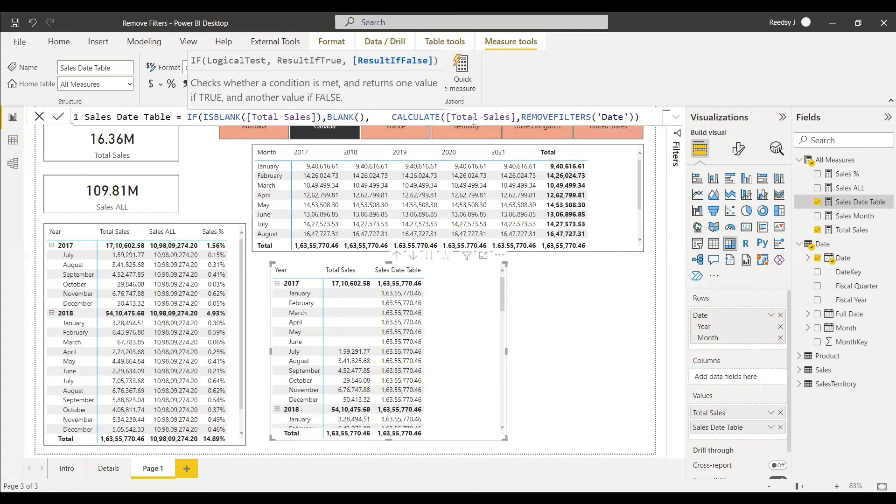
pyautogui.hotkey('shift', 'Return')
pyautogui.press('Return')
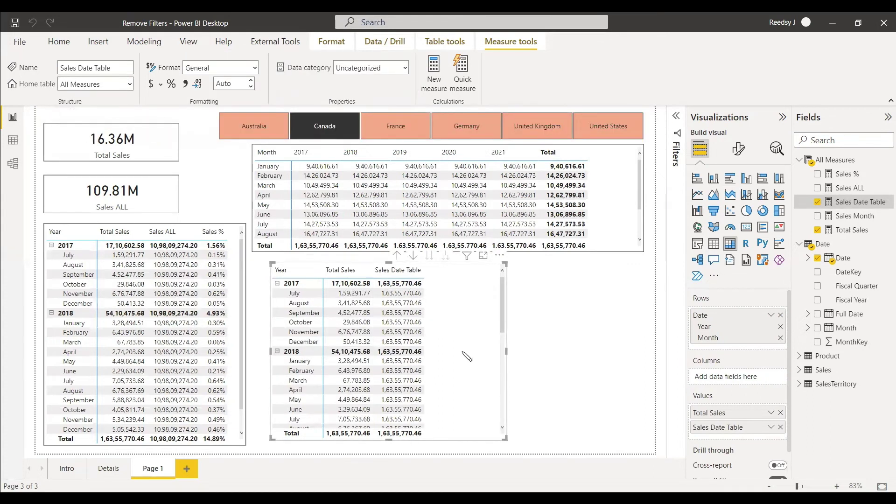
# Clear the Canada filter and filter by Australia to examine how Sales Date Table responds in the new matrix
pyautogui.click(324, 126)
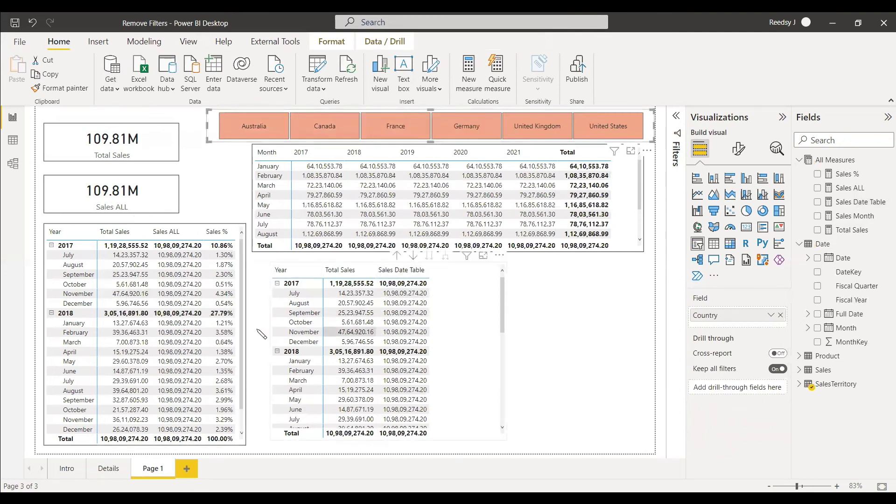
pyautogui.click(263, 127)
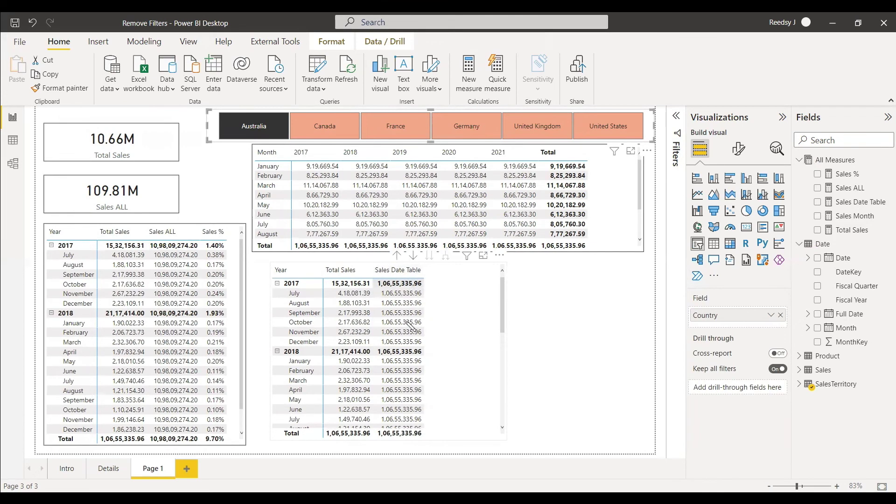
pyautogui.click(252, 134)
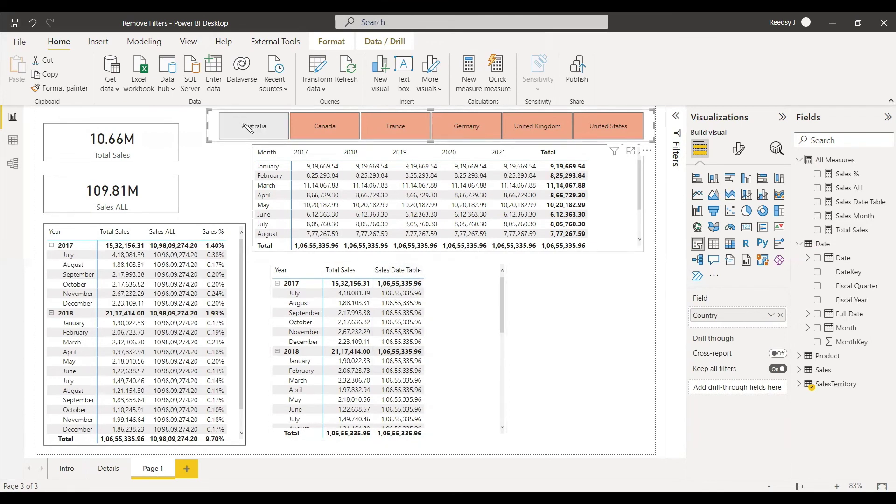
pyautogui.click(270, 126)
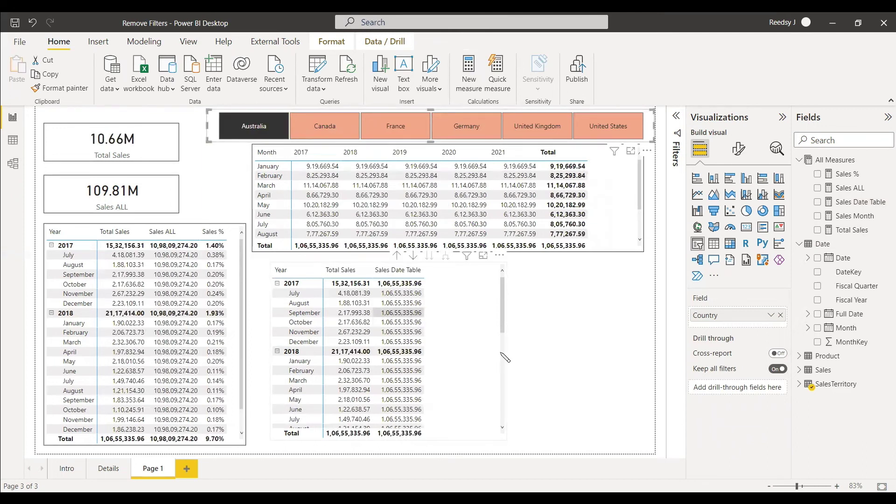
pyautogui.click(480, 356)
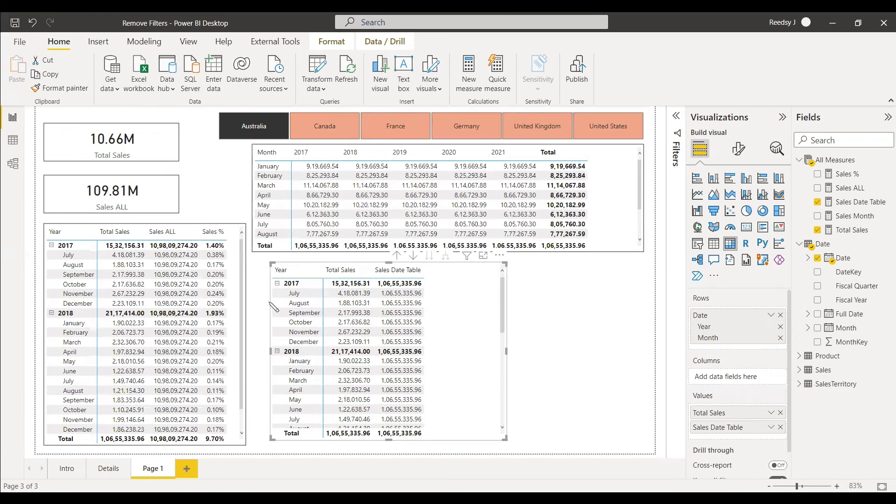
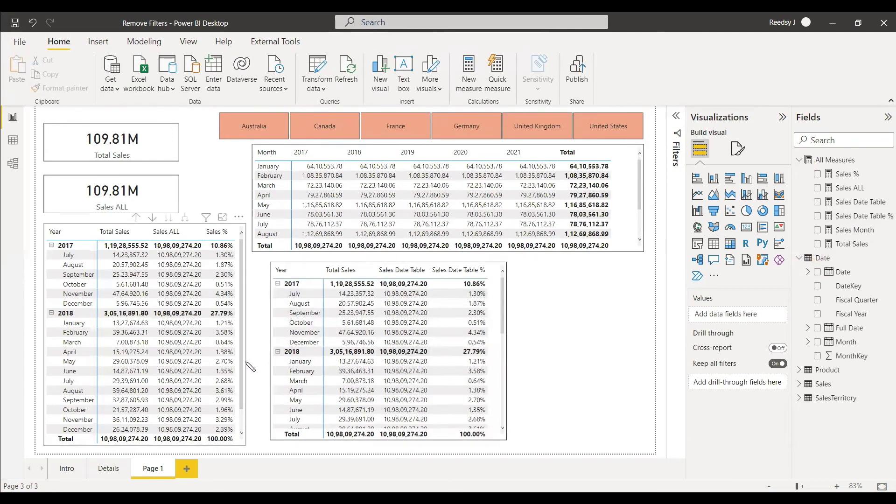
# Filter the page to Australia and compare Sales % with Sales Date Table % across the two year-and-month matrices
pyautogui.click(250, 127)
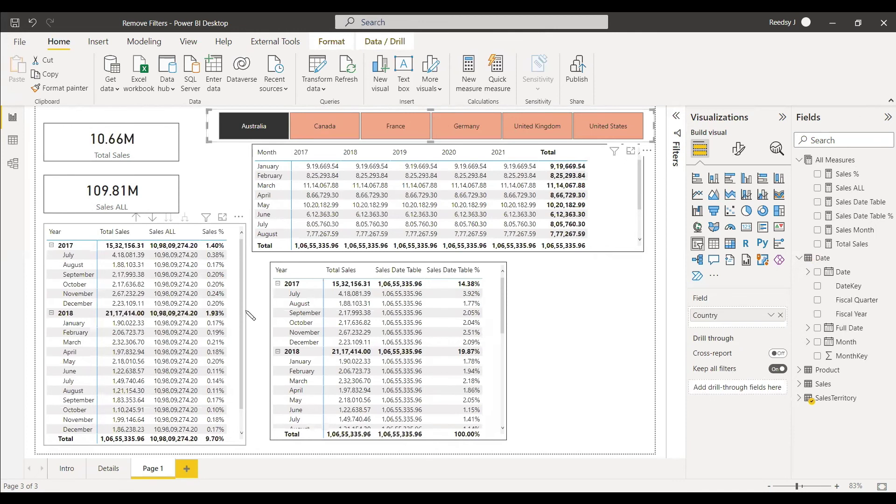
pyautogui.scroll(-1, 247, 354)
pyautogui.click(238, 369)
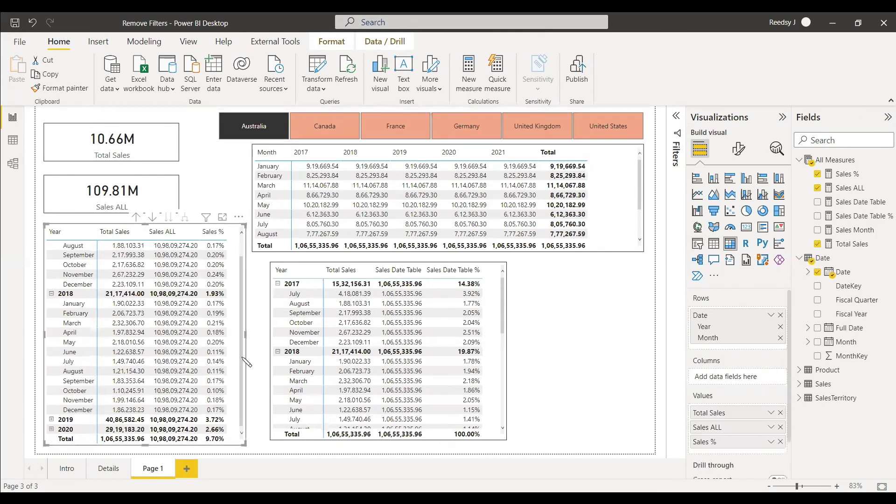
pyautogui.scroll(1, 244, 359)
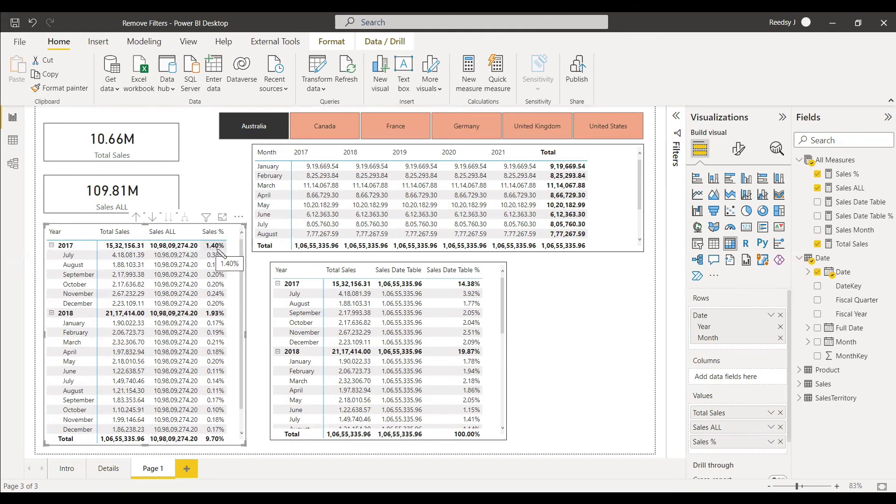
pyautogui.click(500, 398)
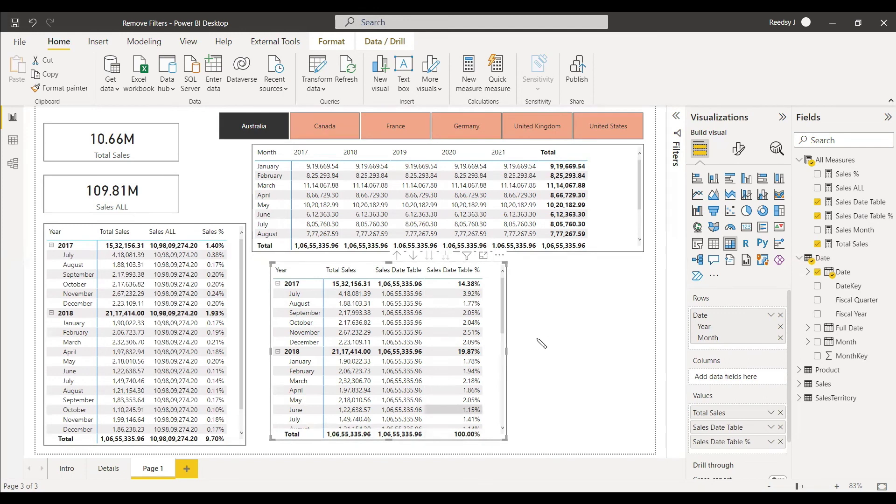
pyautogui.click(248, 393)
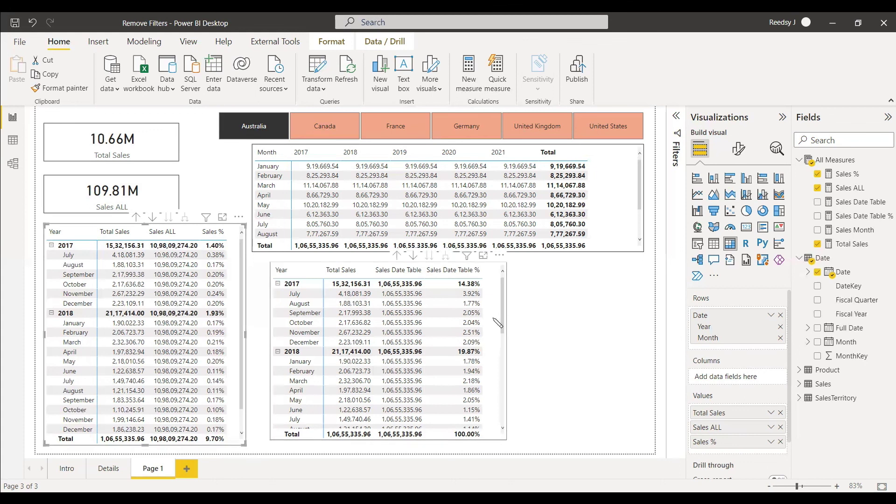
pyautogui.click(594, 359)
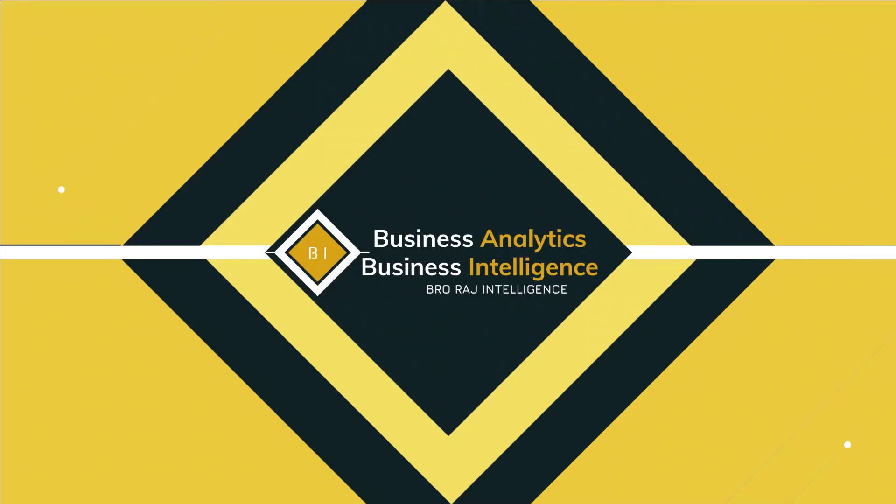